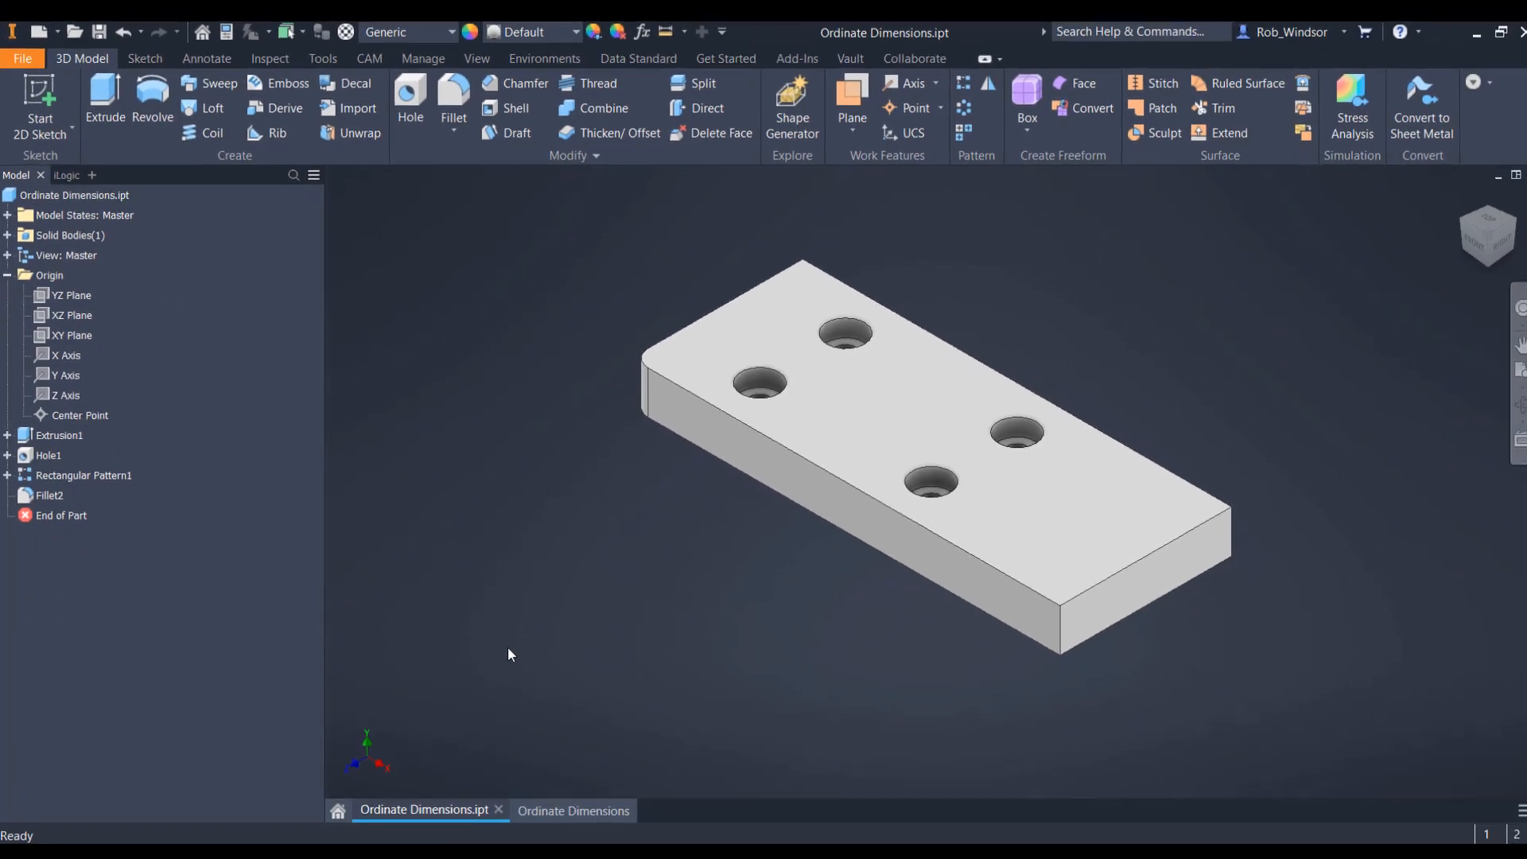
- Switch to the Ordinate Dimensions drawing and examine the ordinate dimensions and the origin indicator at the plate's filleted lower-left corner
left_click(557, 804)
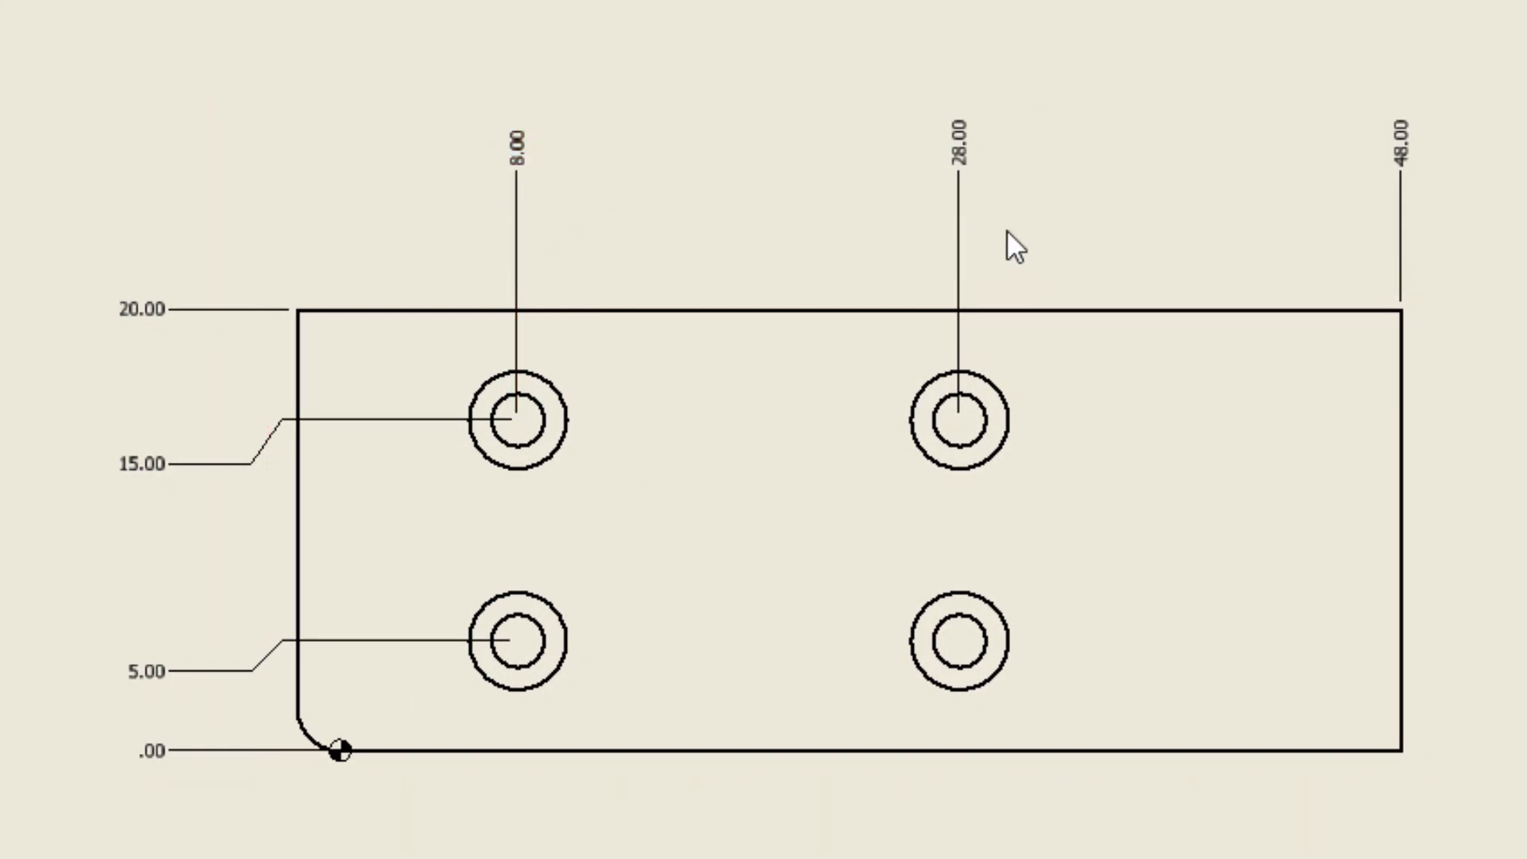
scroll(1020, 199, "up", 3)
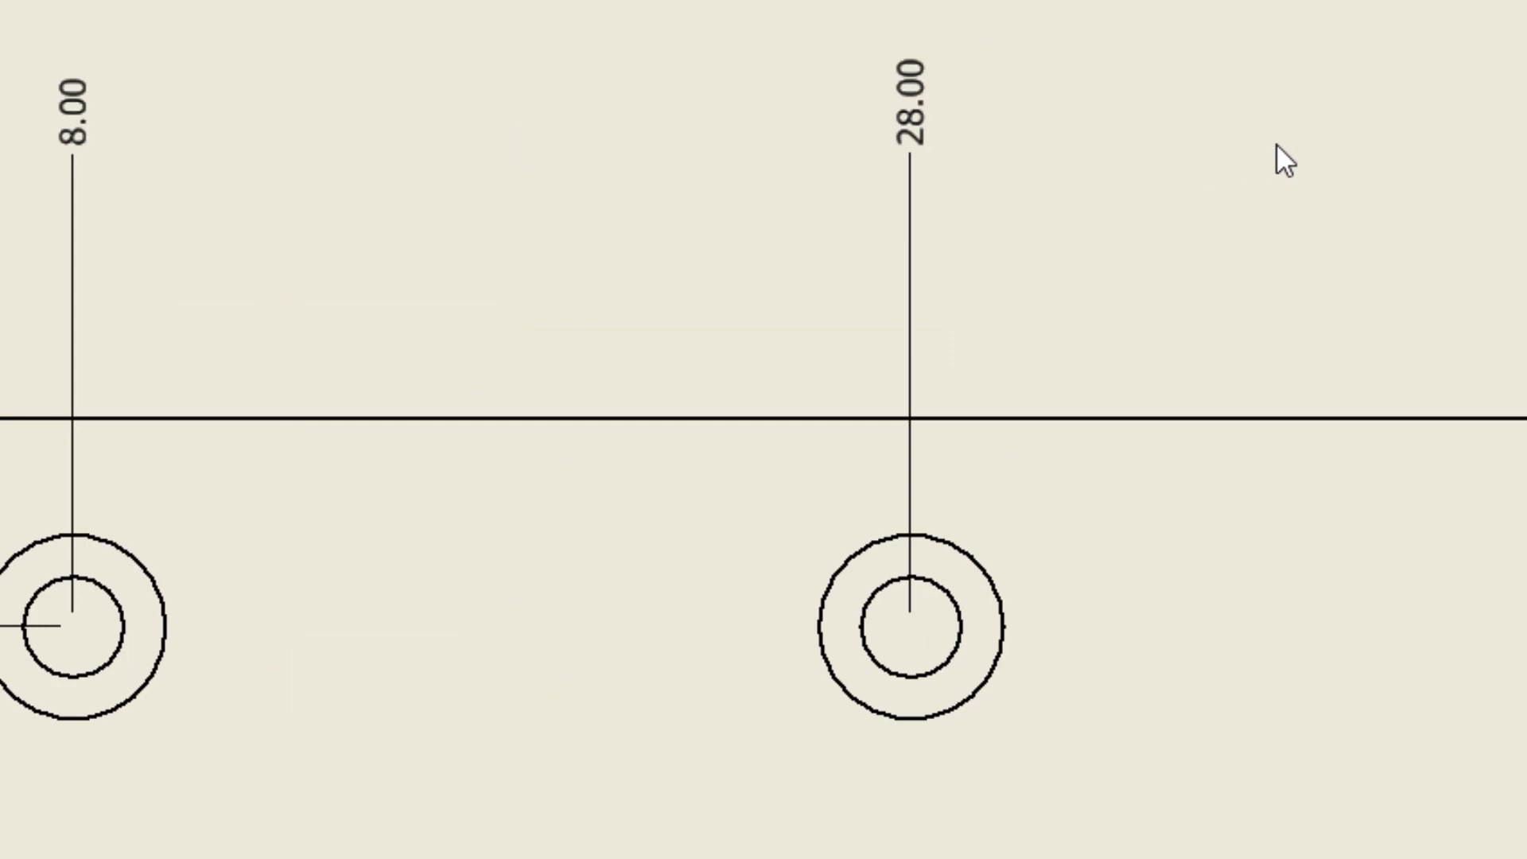
scroll(1276, 140, "down", 3)
scroll(407, 803, "up", 3)
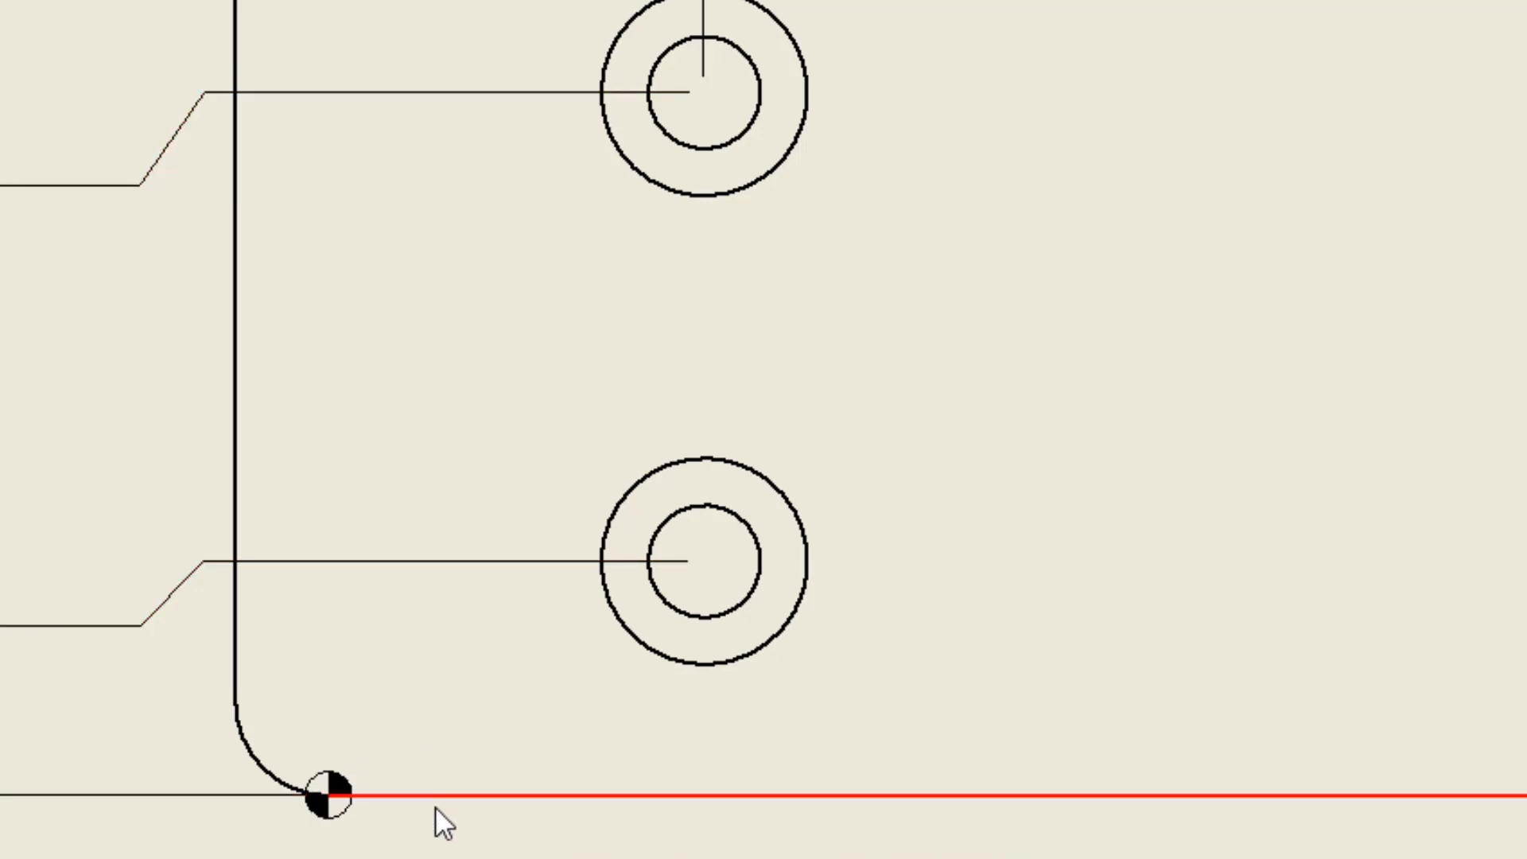
left_click(328, 794)
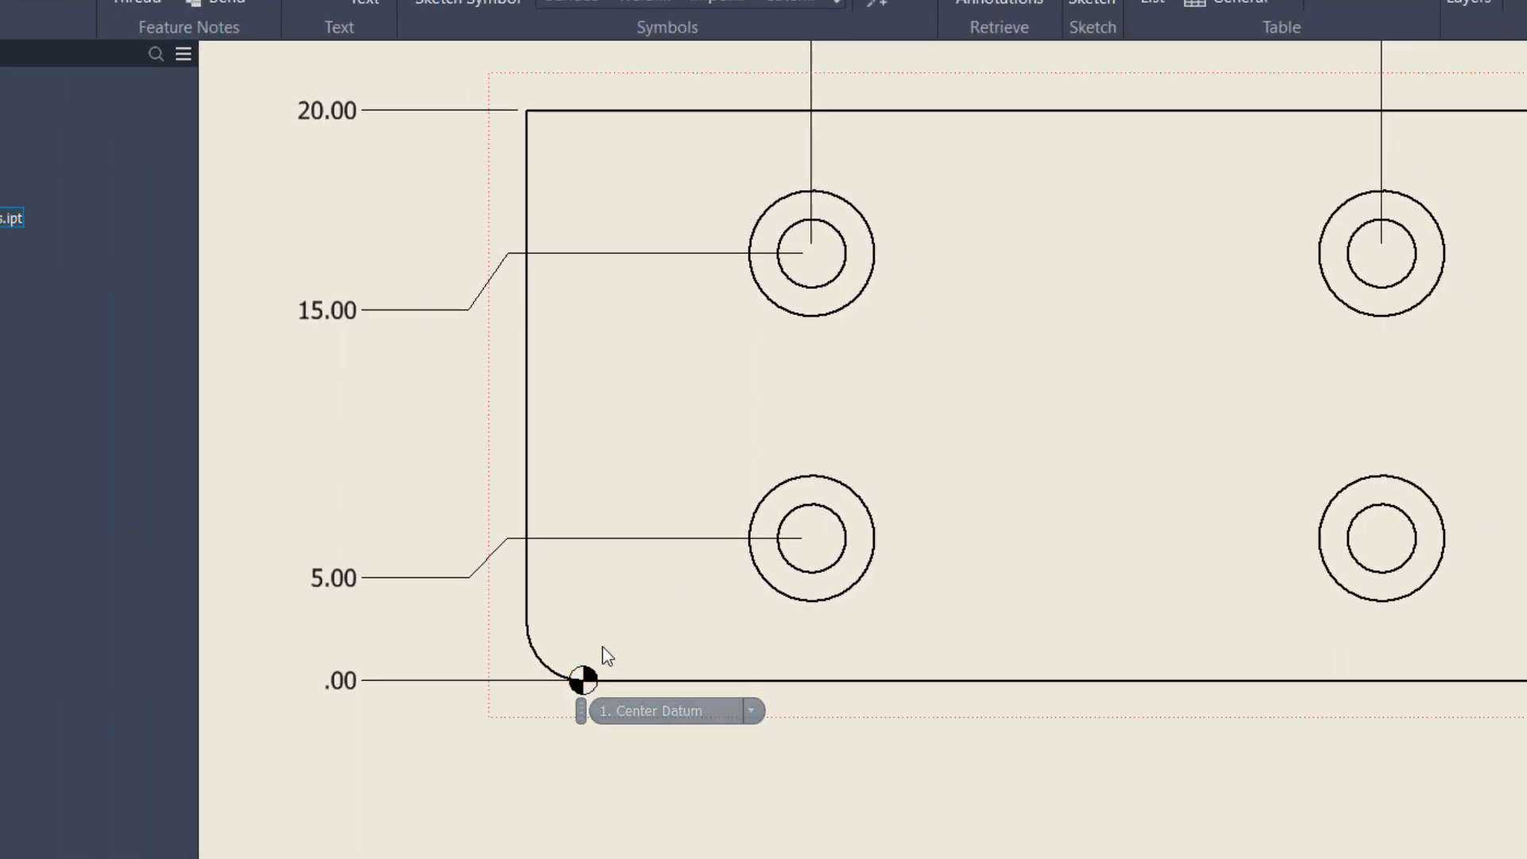
- Edit the origin indicator at the filleted corner and set its Relative X offset to -2
scroll(604, 646, "up", 3)
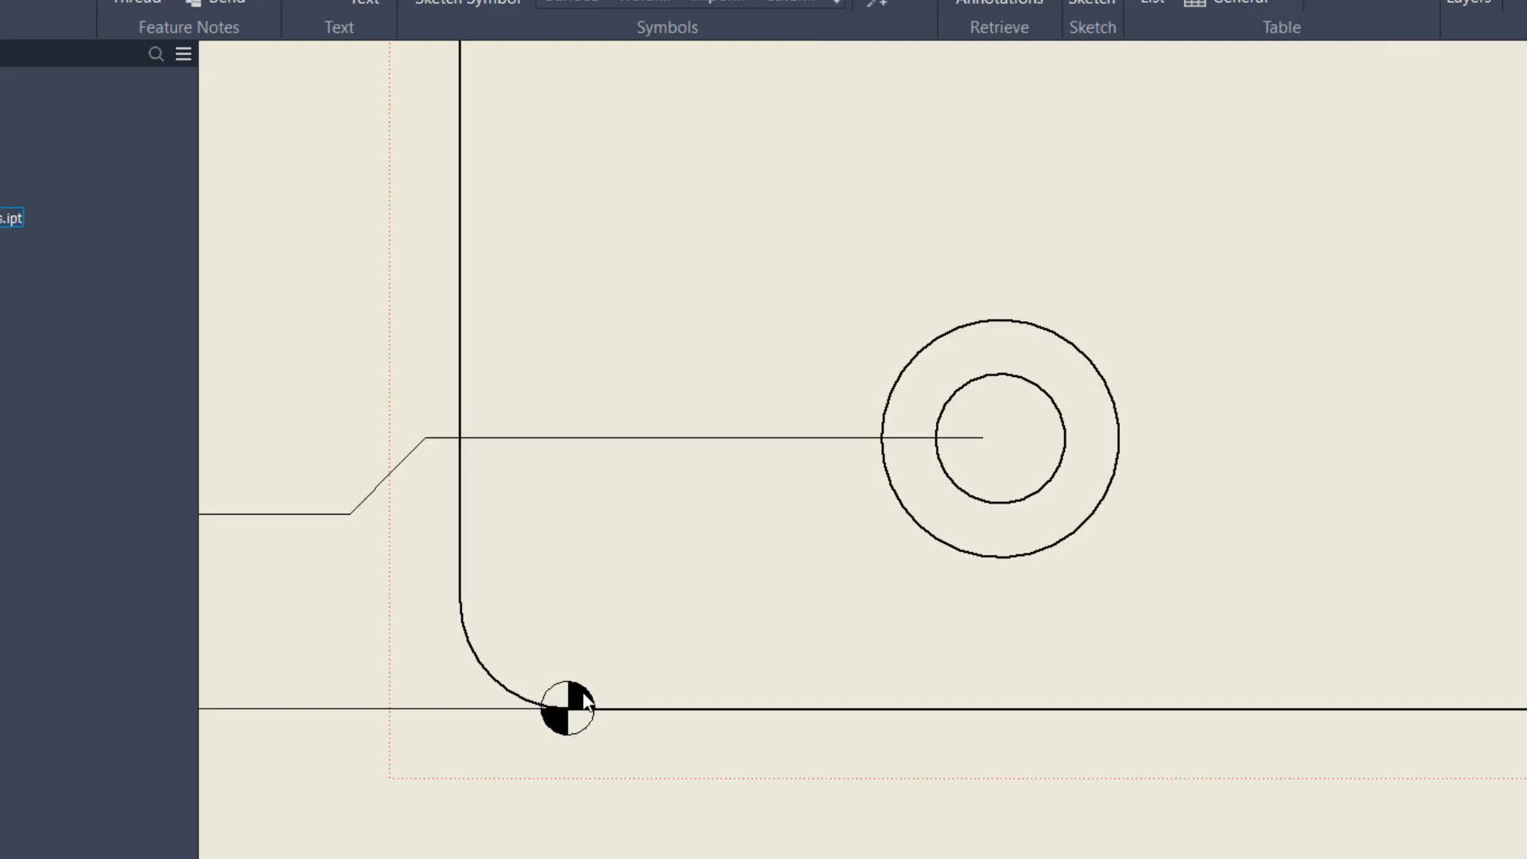
scroll(613, 740, "down", 2)
left_click(586, 754)
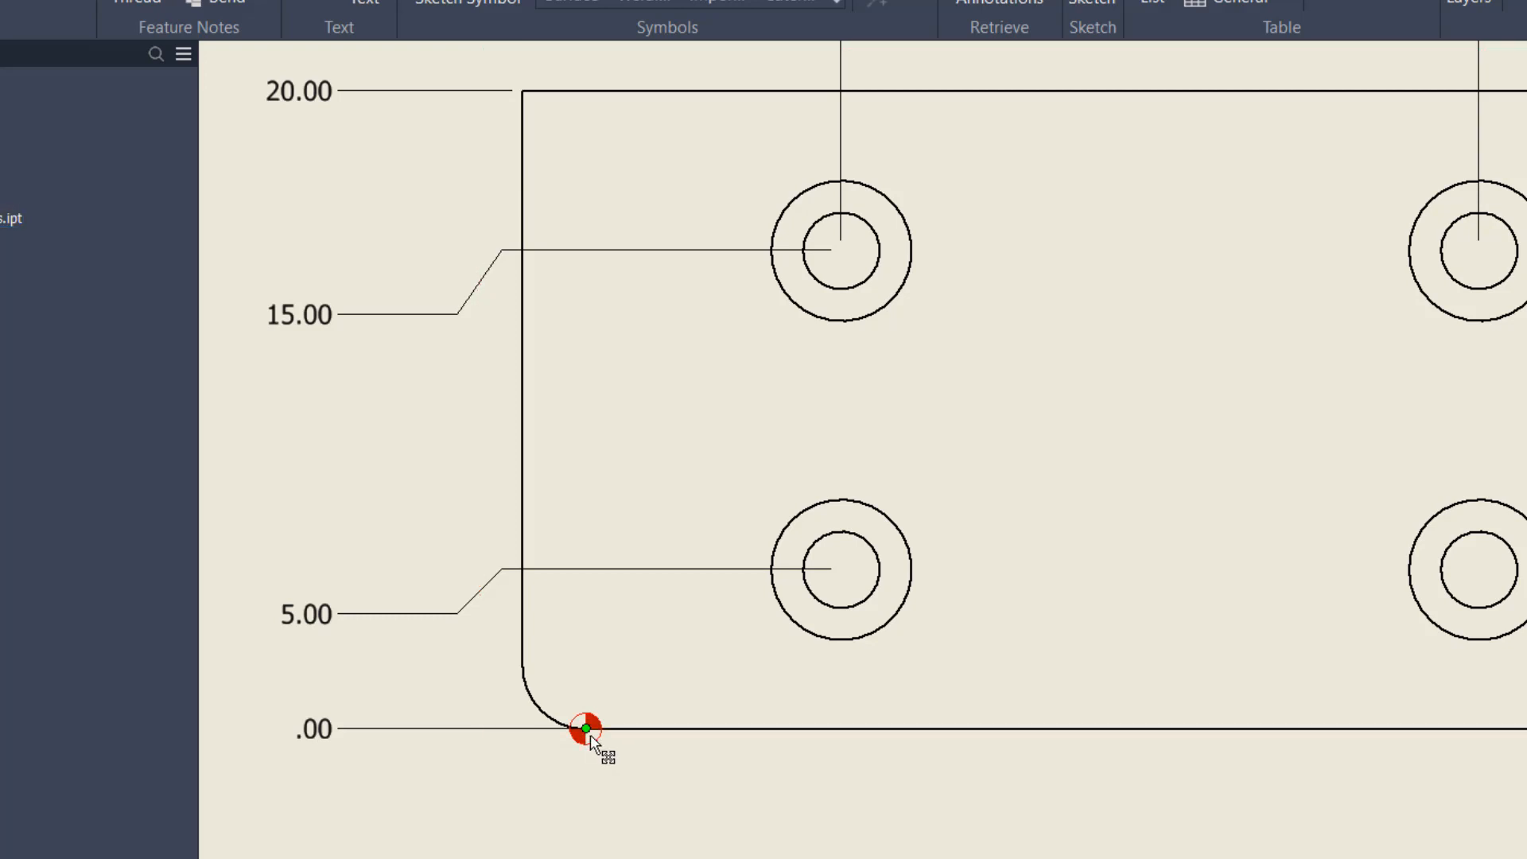
right_click(589, 734)
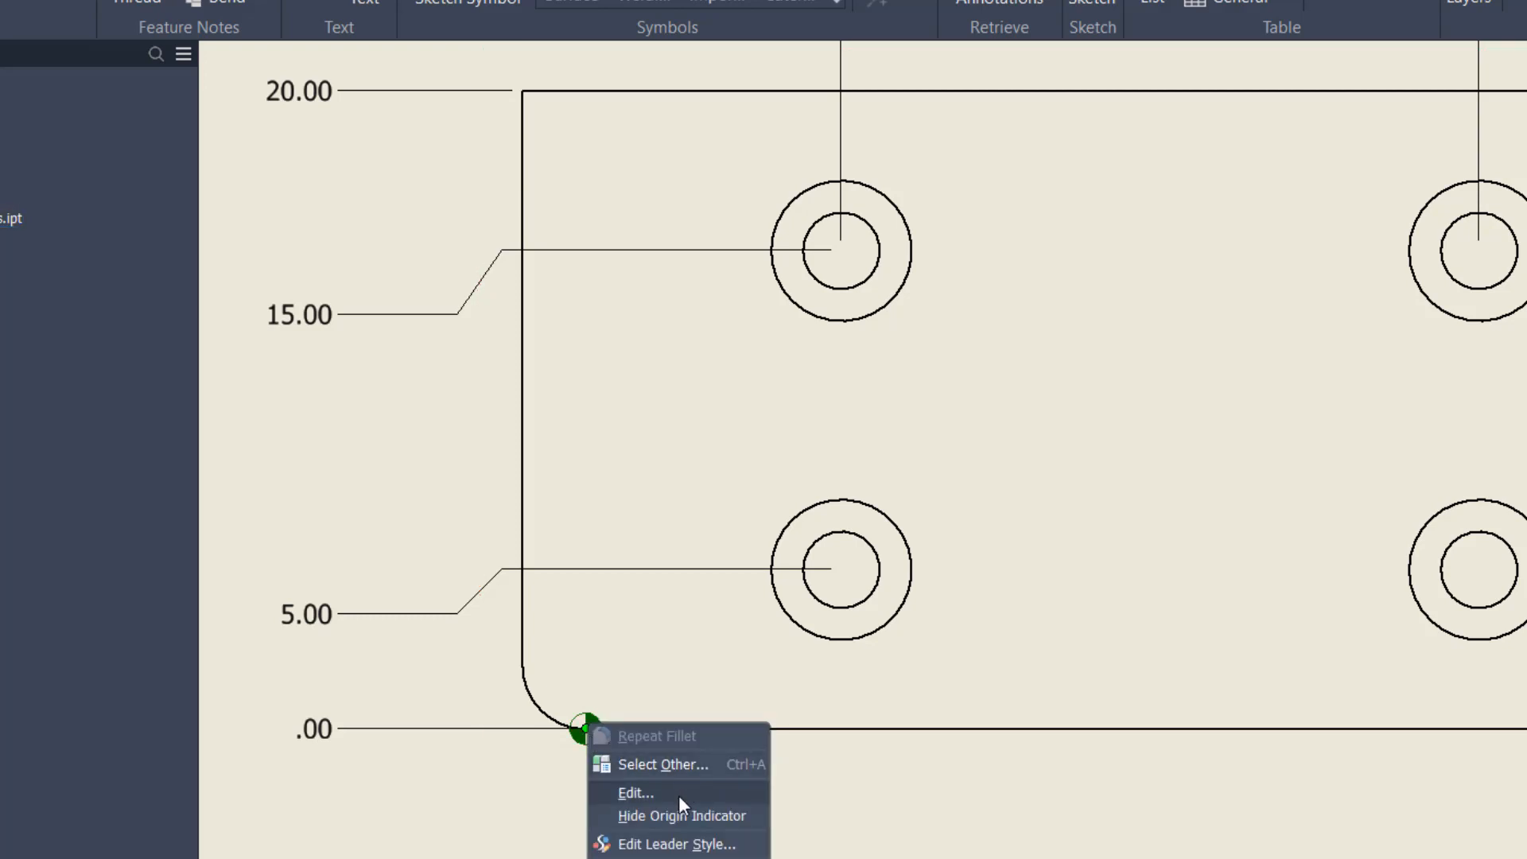
left_click(636, 793)
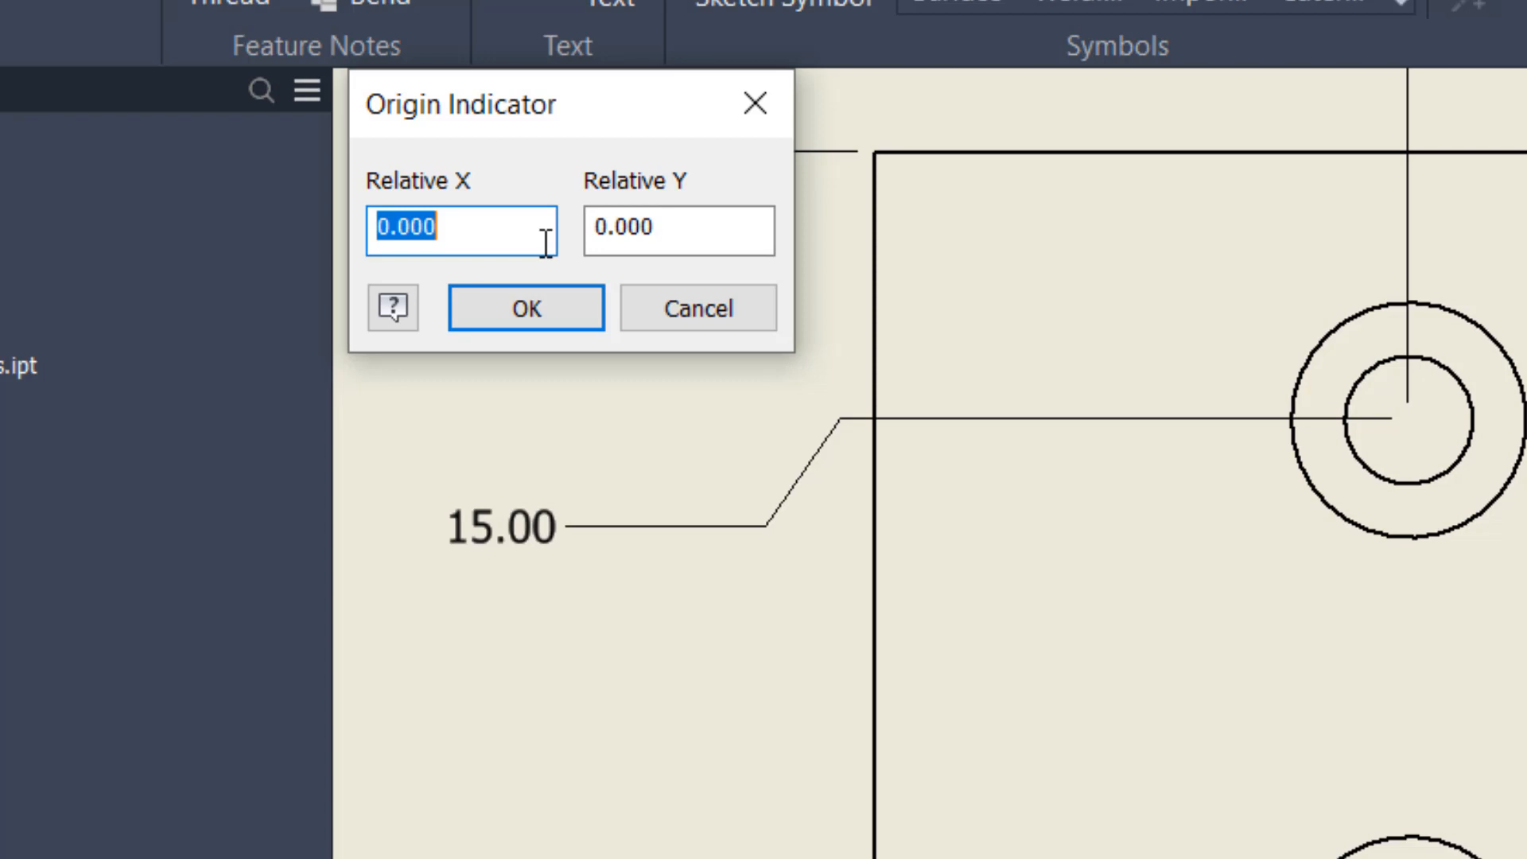
type("-2")
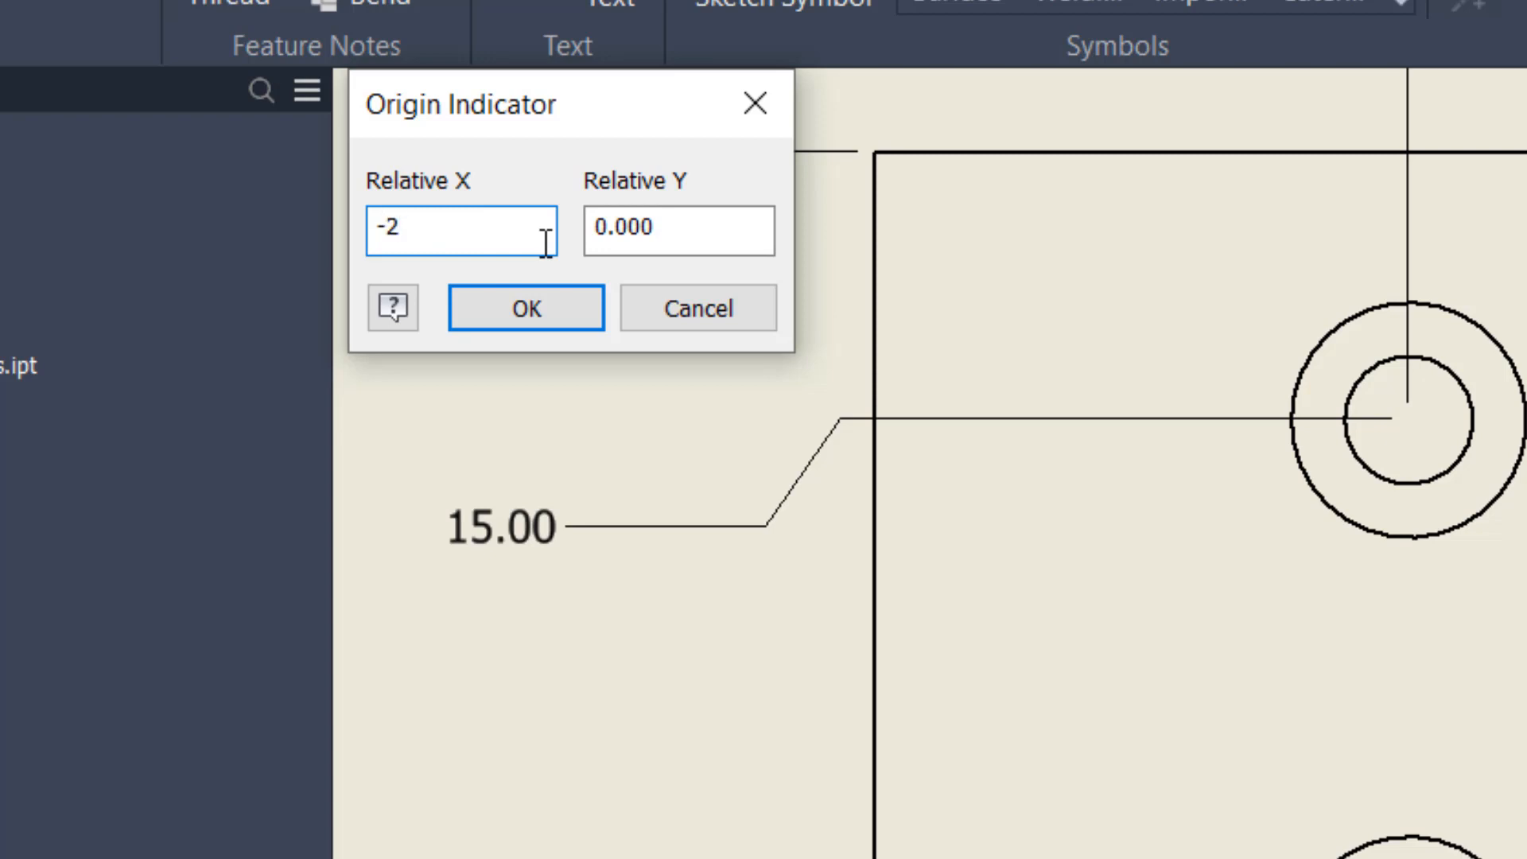
key("Return")
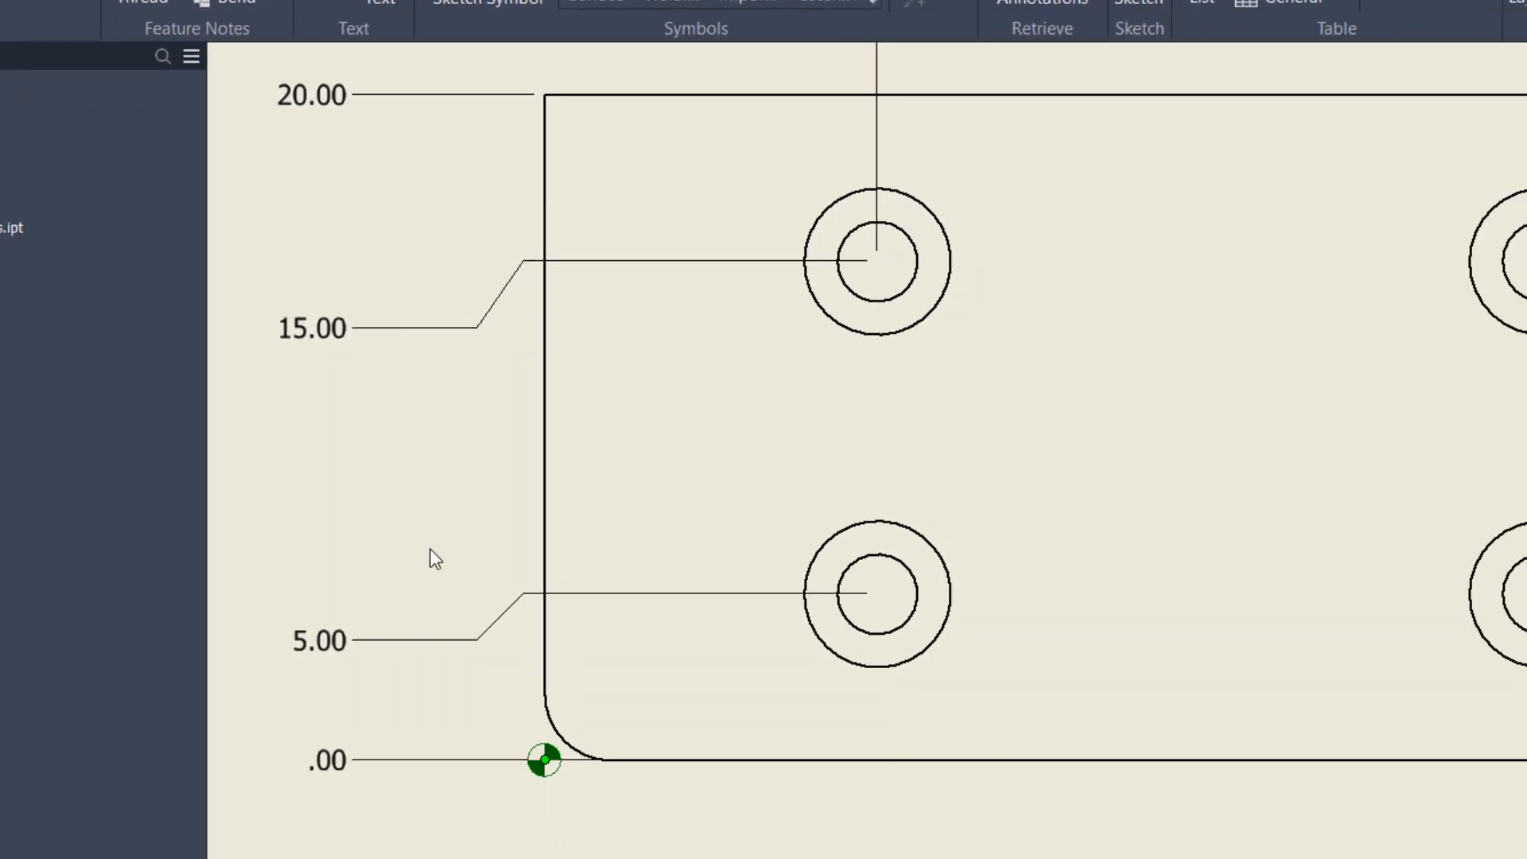
- Edit the origin indicator again and reset its Relative X offset to 0
scroll(531, 770, "down", 3)
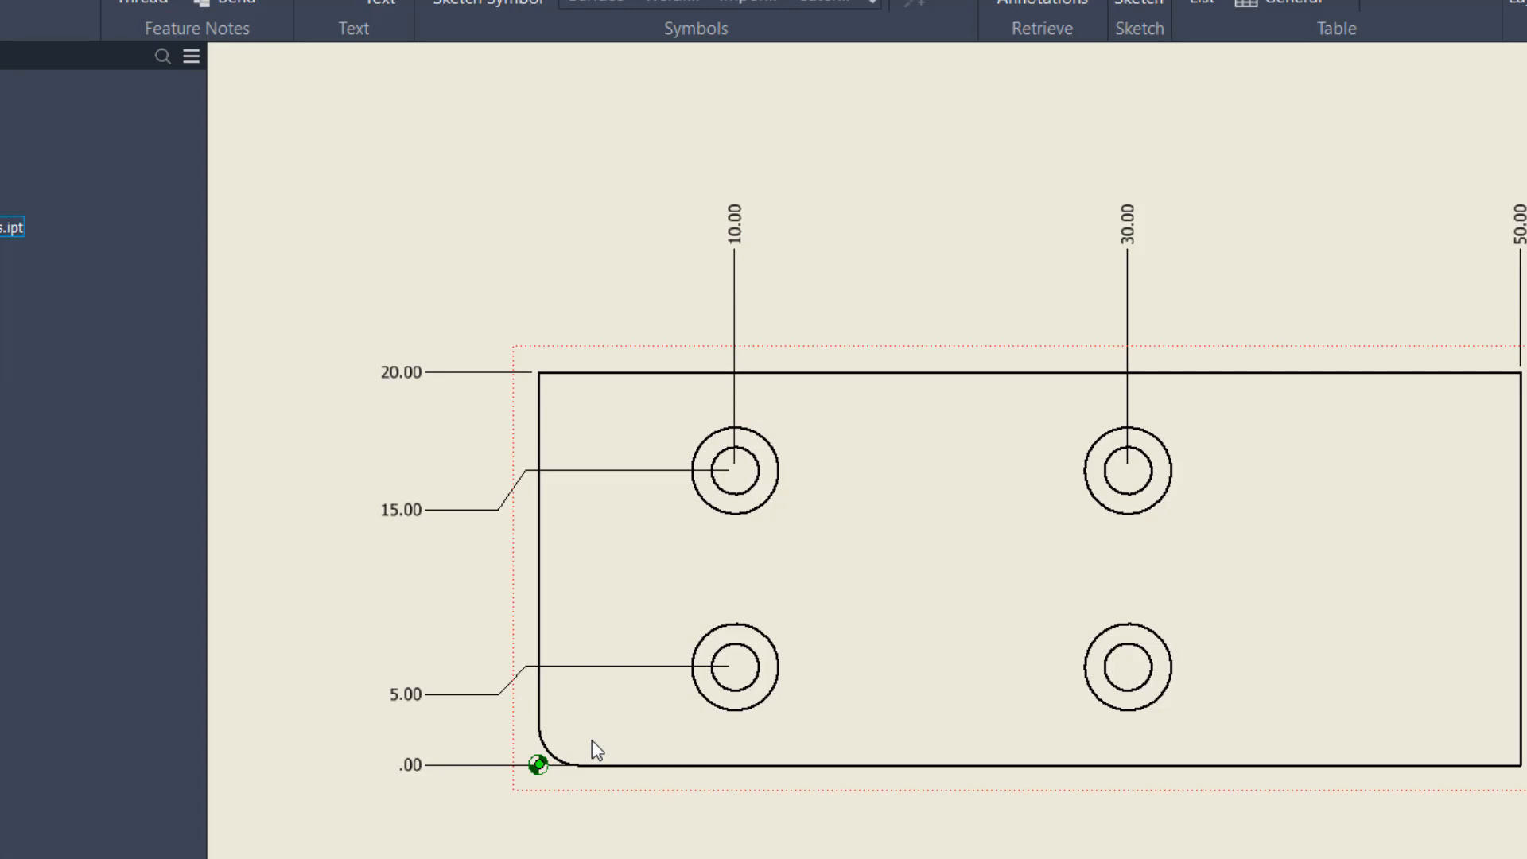
scroll(591, 739, "up", 3)
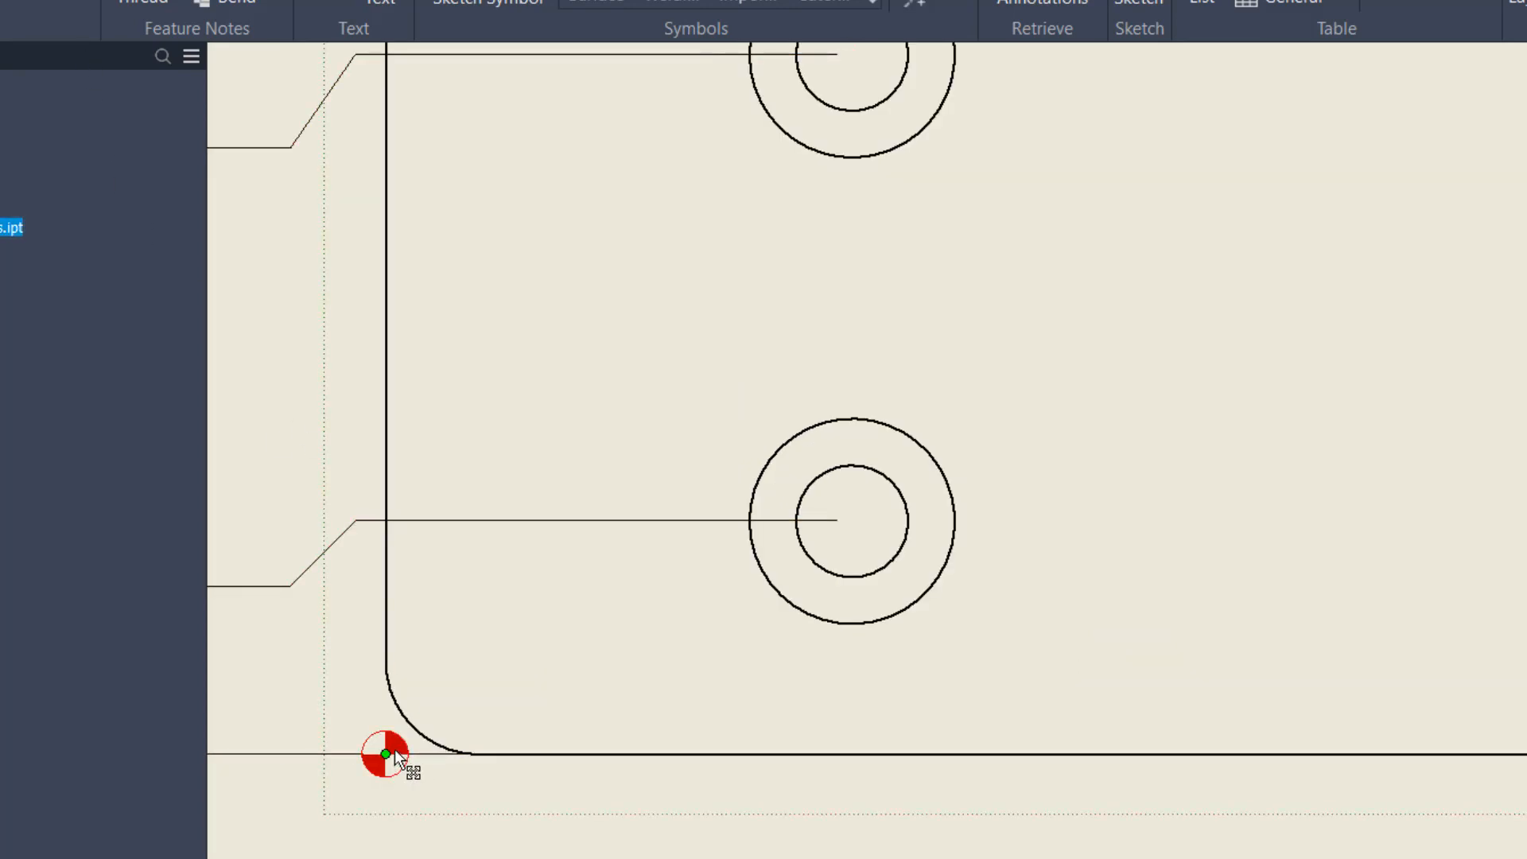
right_click(398, 761)
left_click(442, 820)
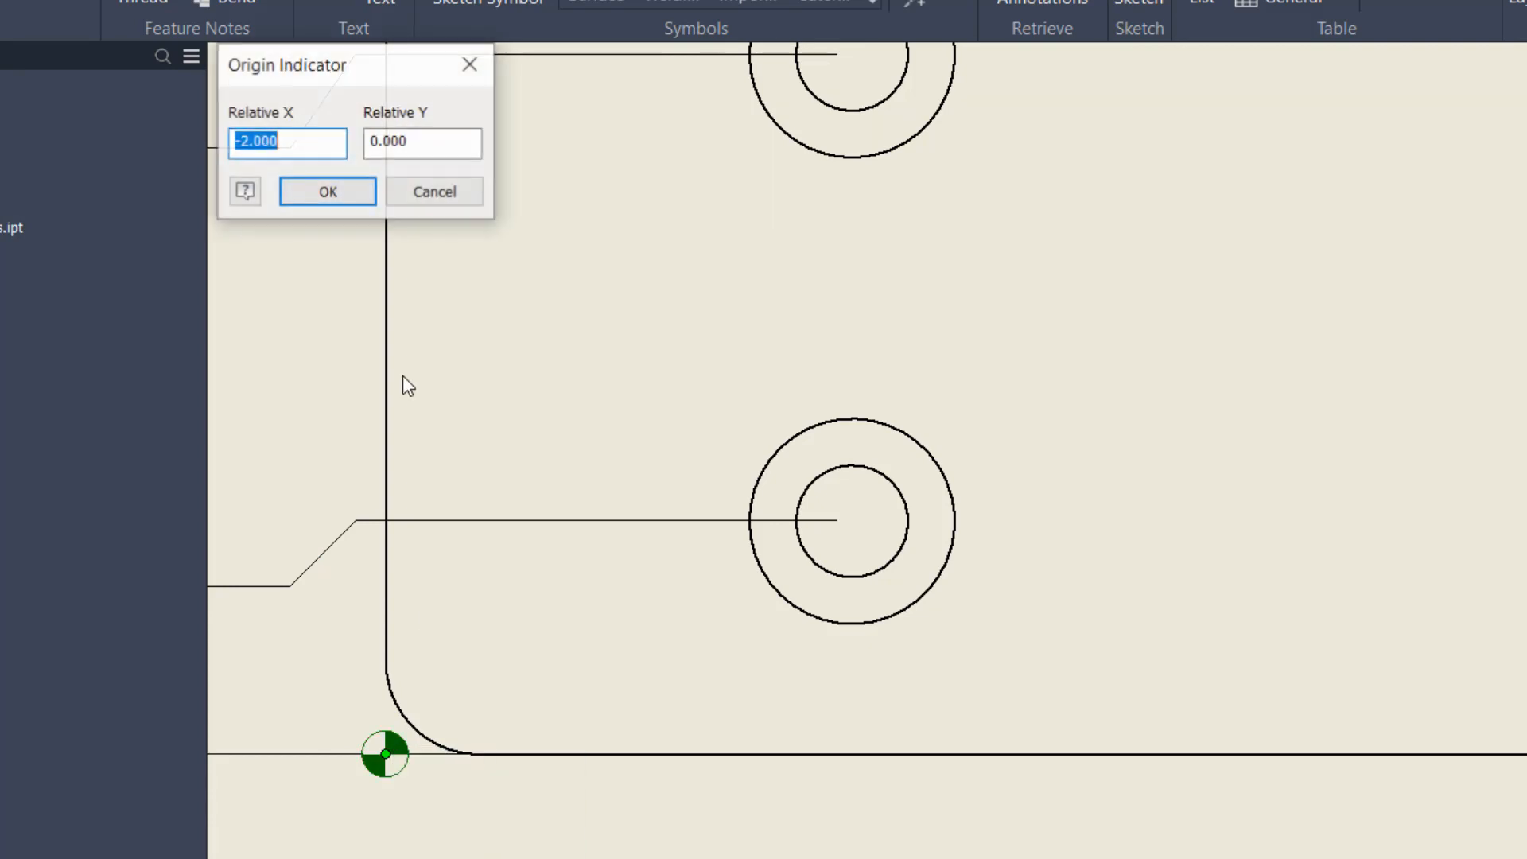
type("0")
key("Return")
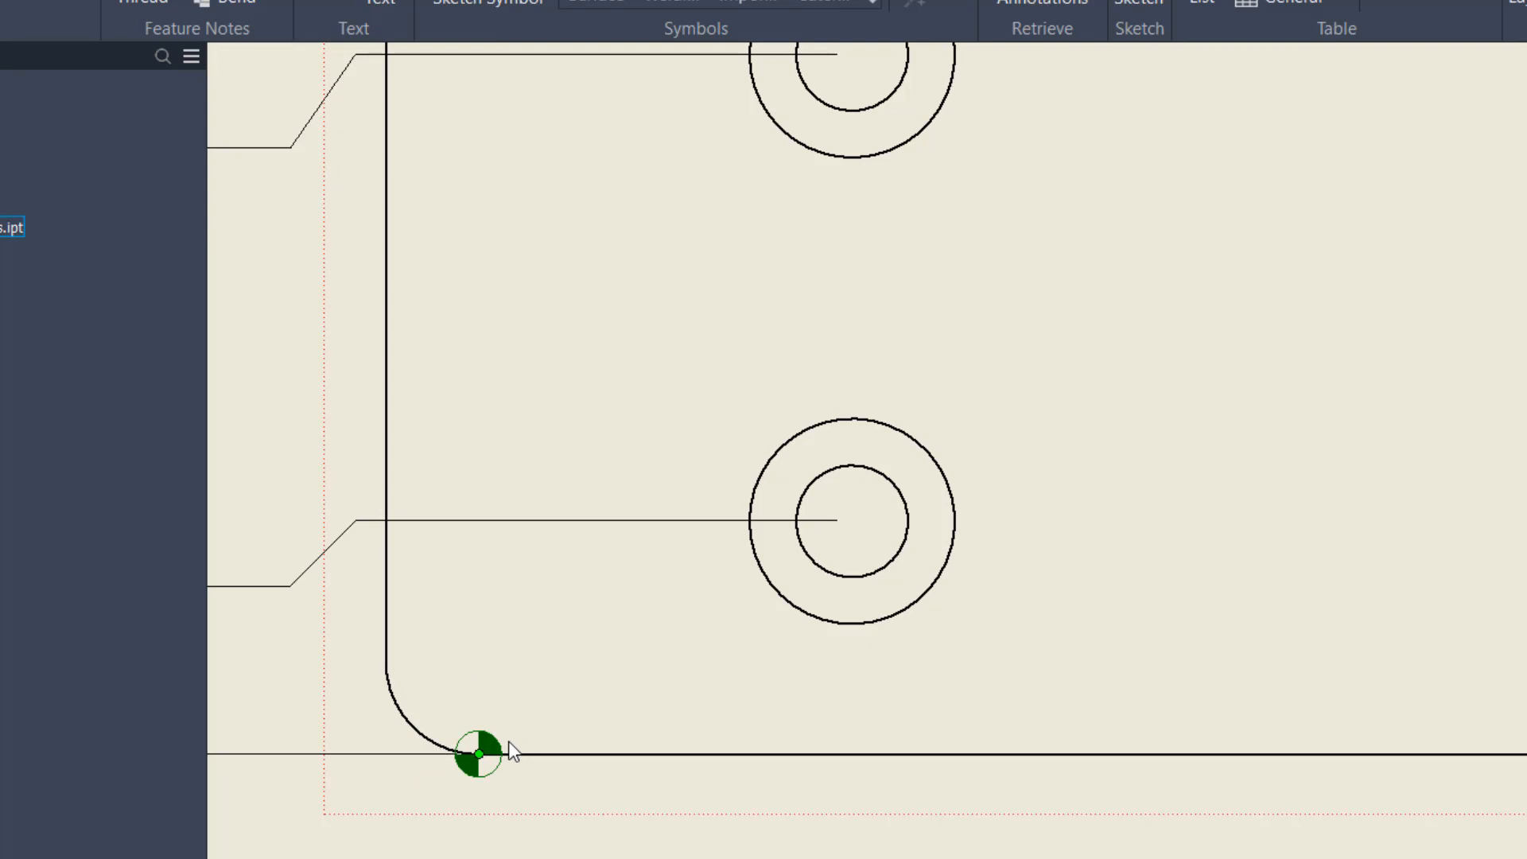
scroll(691, 667, "down", 3)
right_click(577, 719)
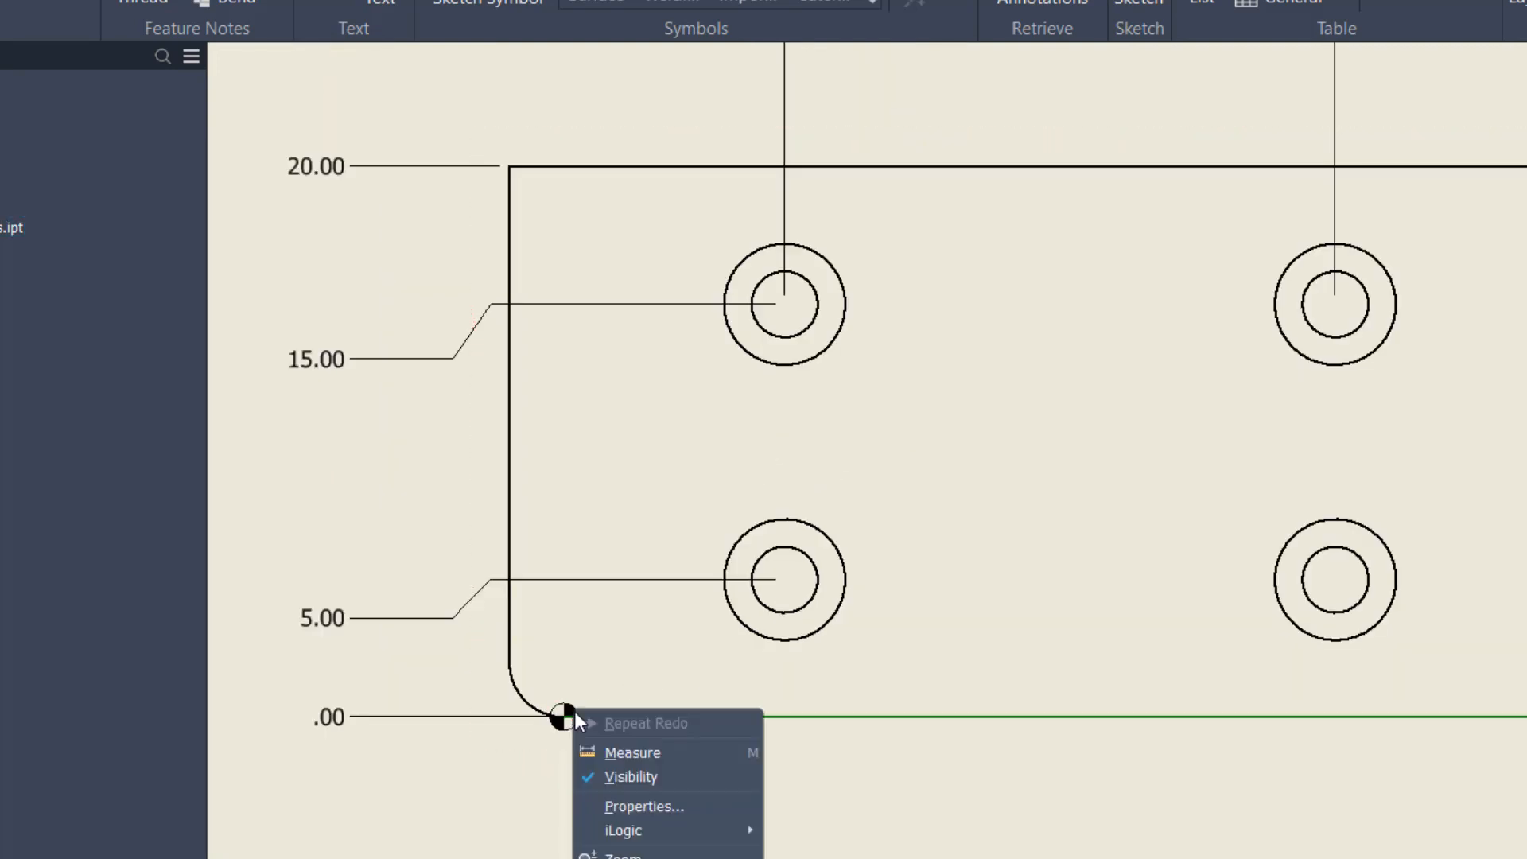
scroll(531, 780, "up", 3)
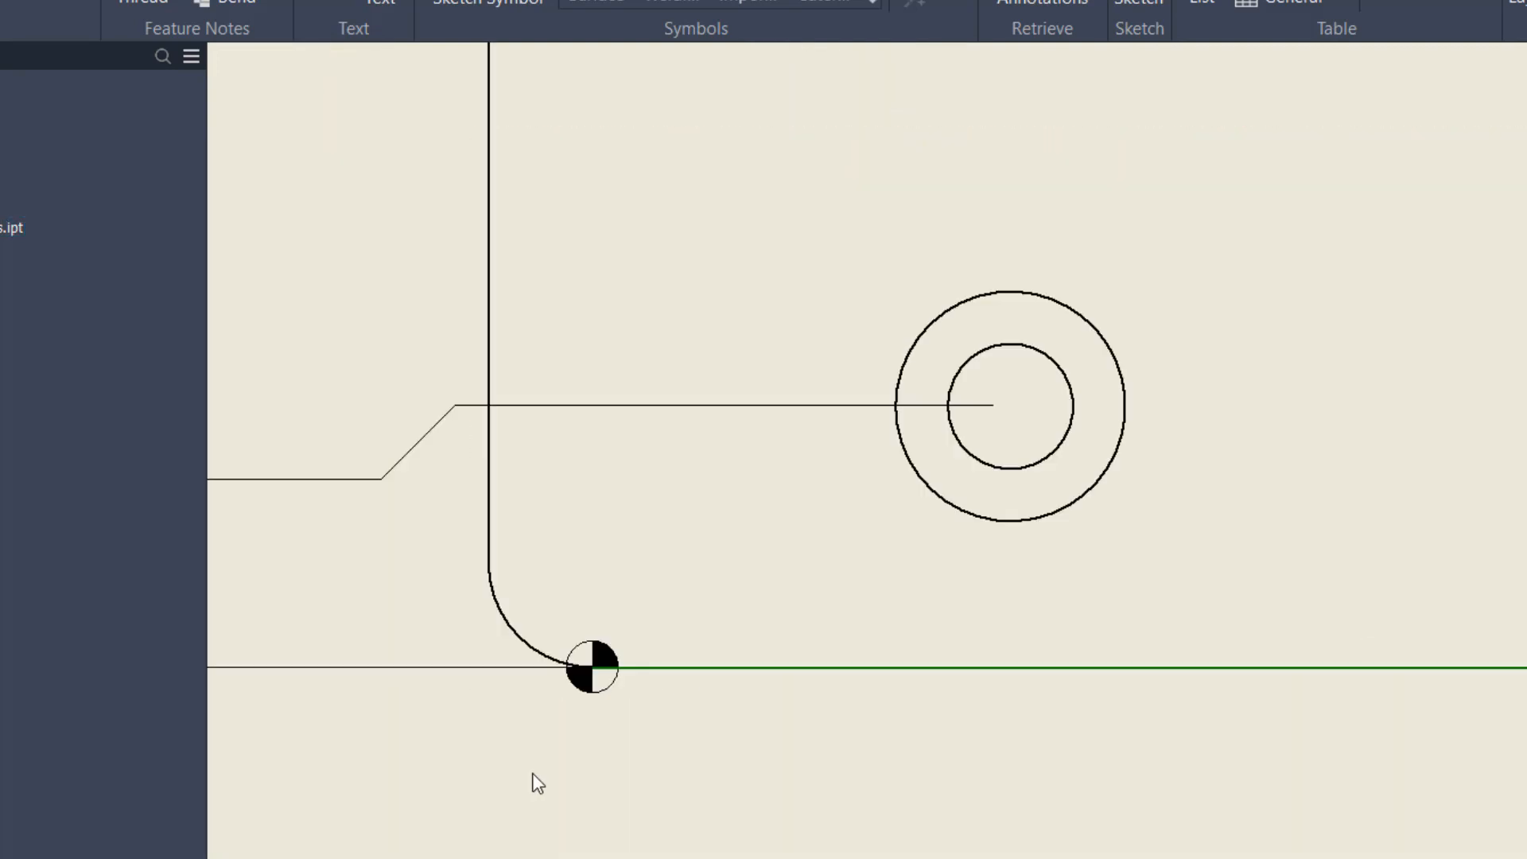
right_click(594, 671)
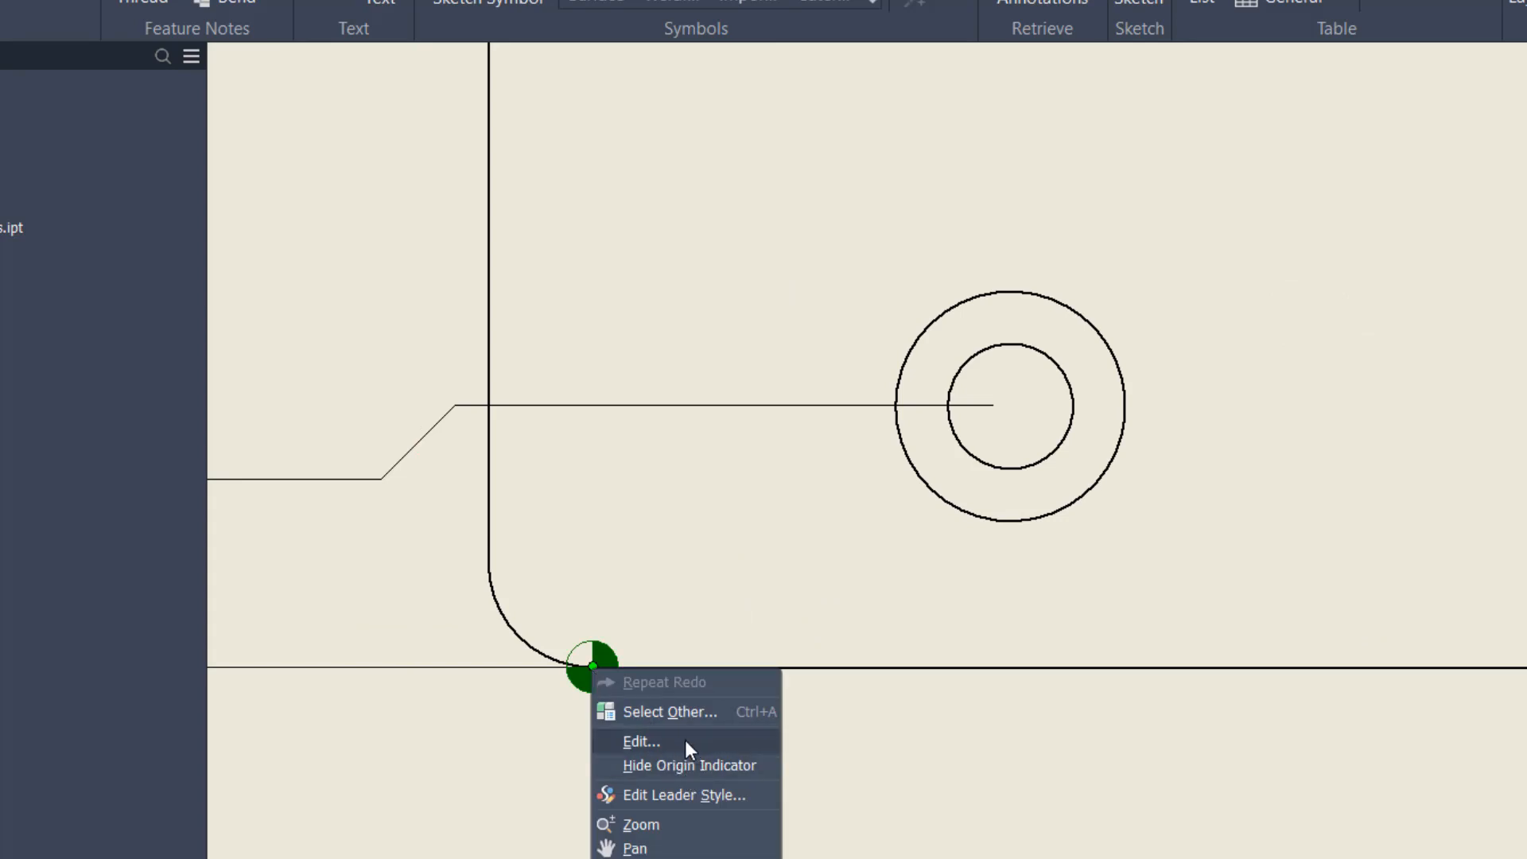
left_click(518, 762)
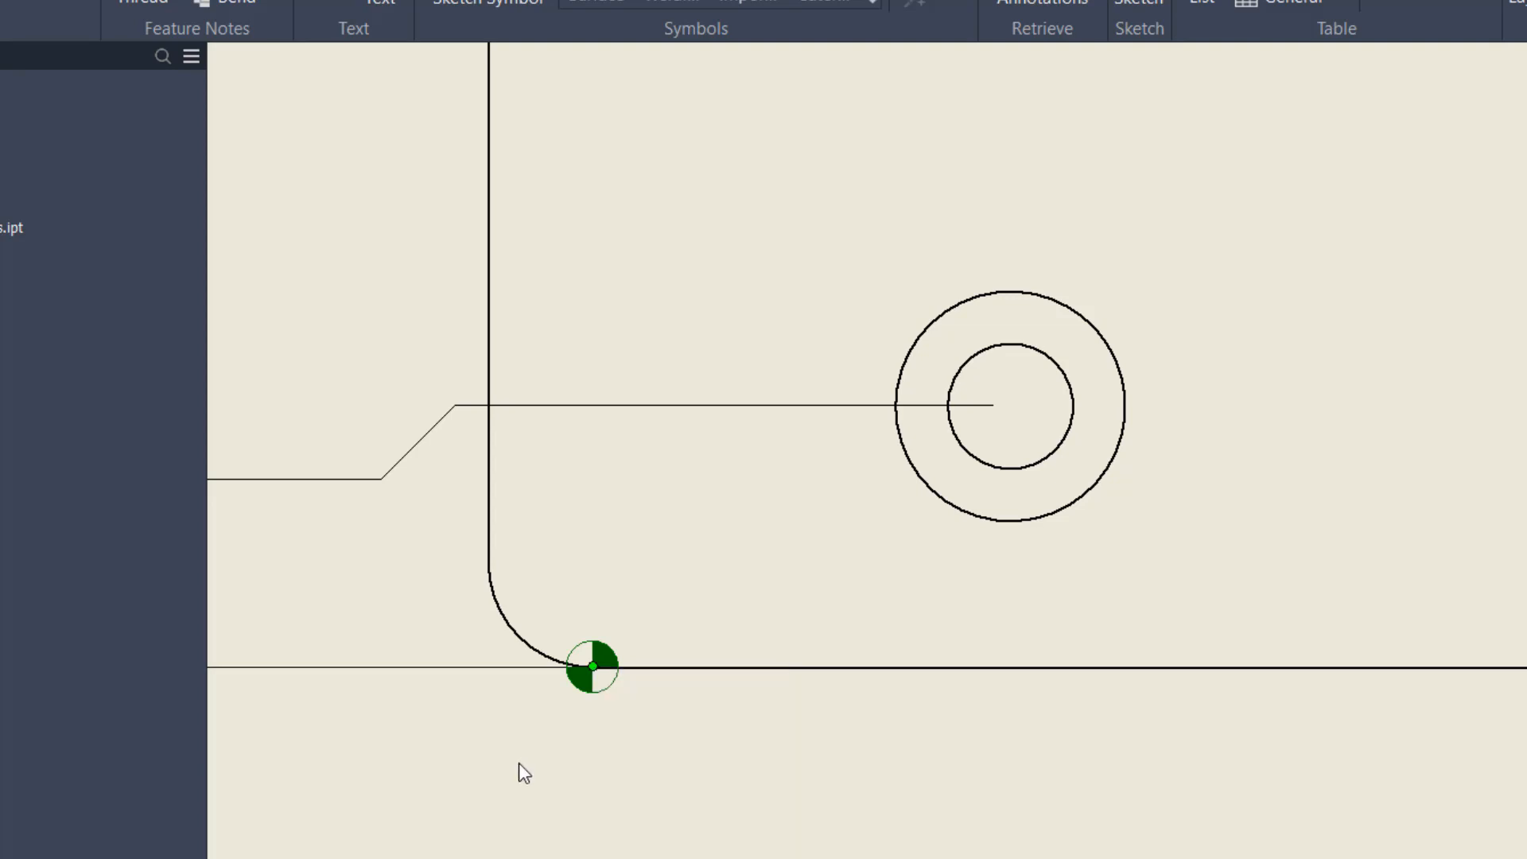
- Move the origin indicator to the virtual corner where the plate's left and bottom edges would meet beyond the fillet
left_click(606, 665)
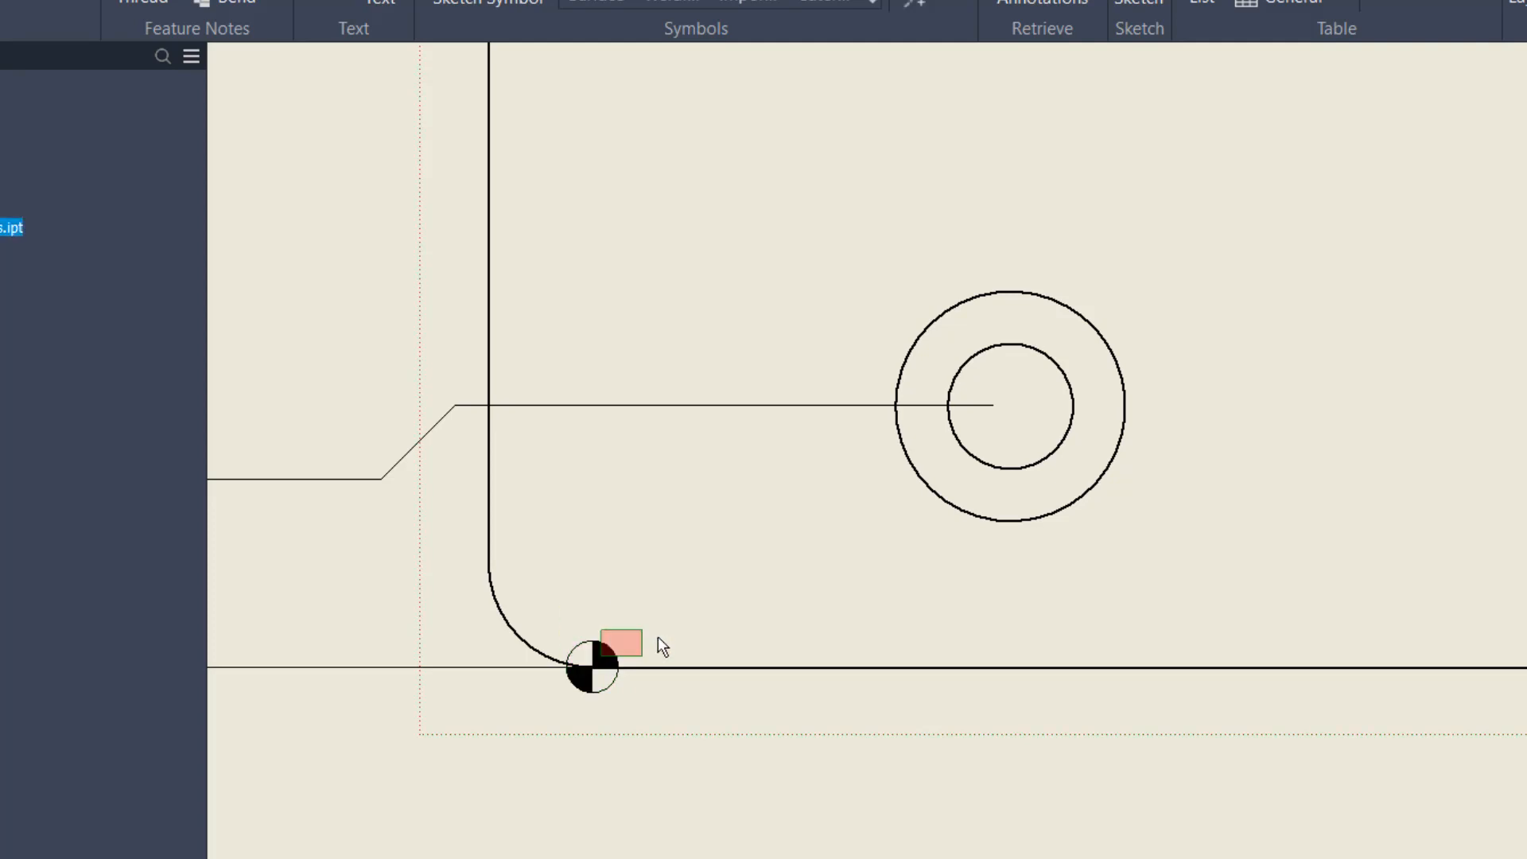
left_click_drag(600, 662, 493, 571)
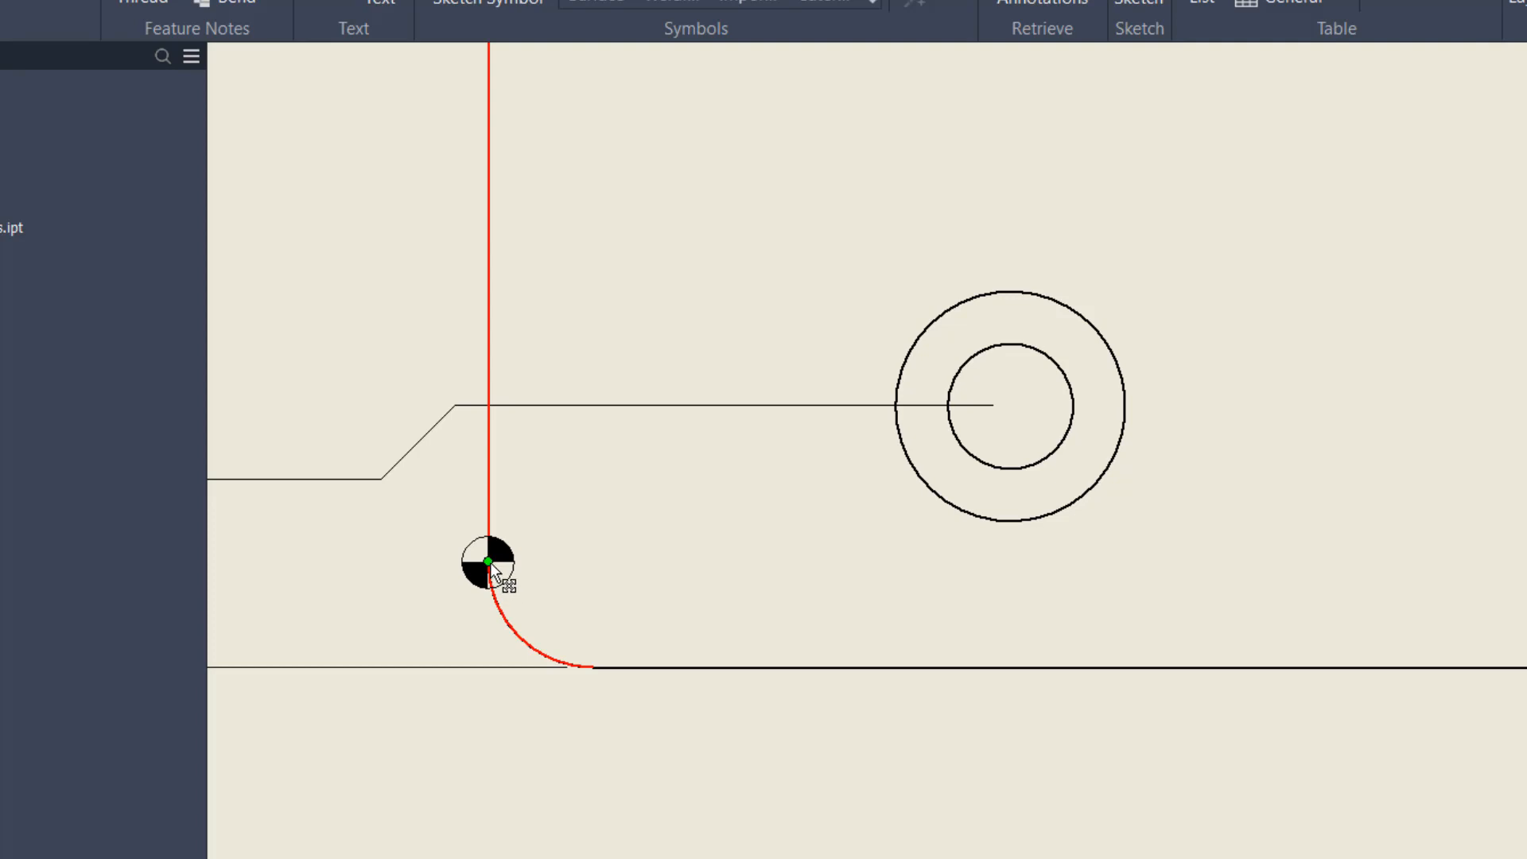
mouse_move(490, 561)
left_mouse_down()
mouse_move(484, 652)
mouse_move(445, 636)
mouse_move(490, 657)
mouse_move(539, 572)
left_mouse_up()
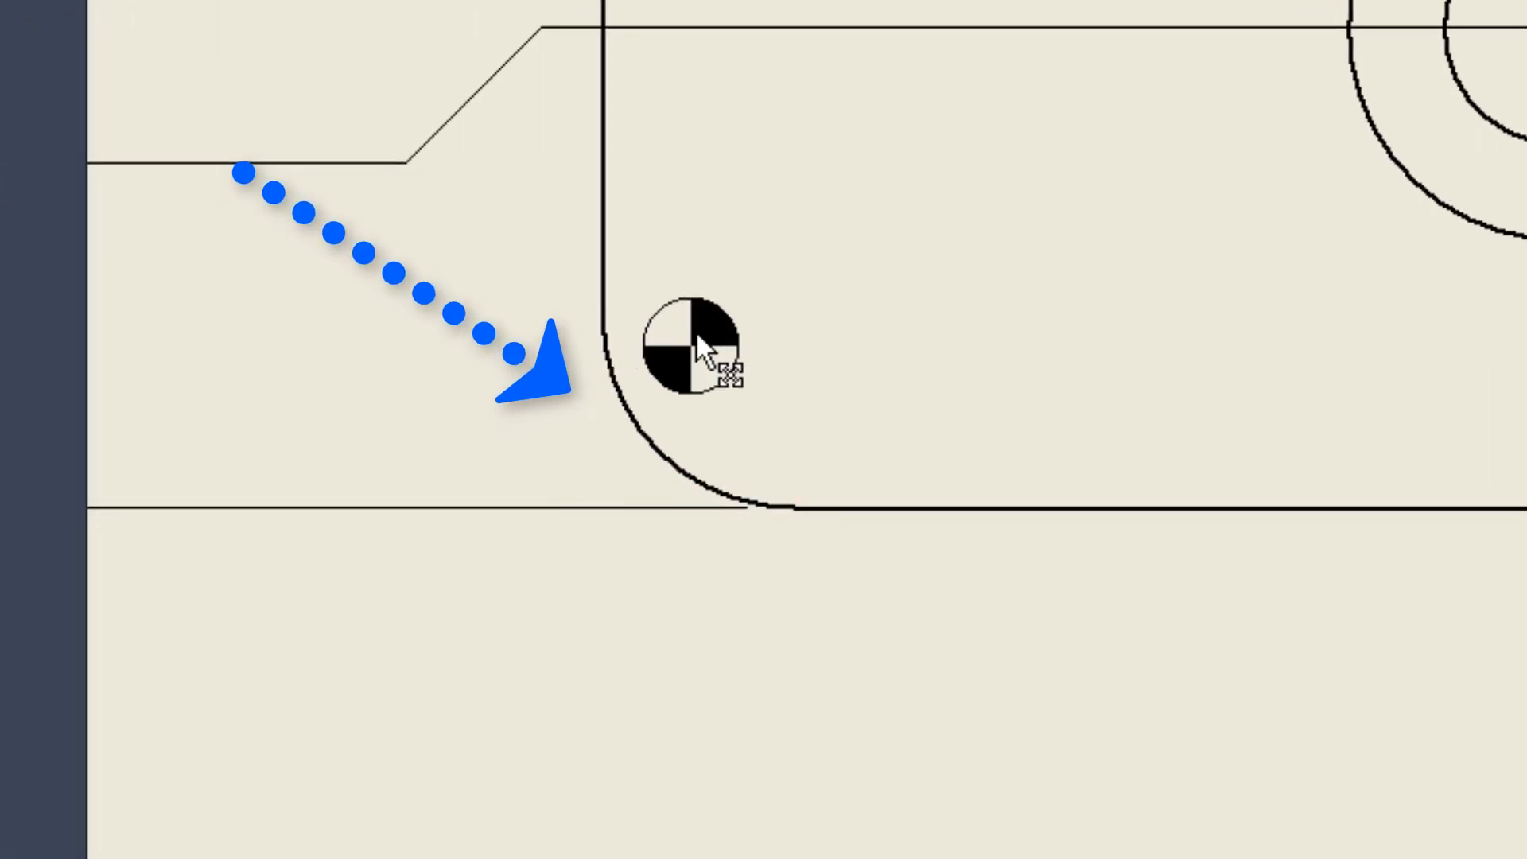
left_click_drag(696, 335, 622, 510)
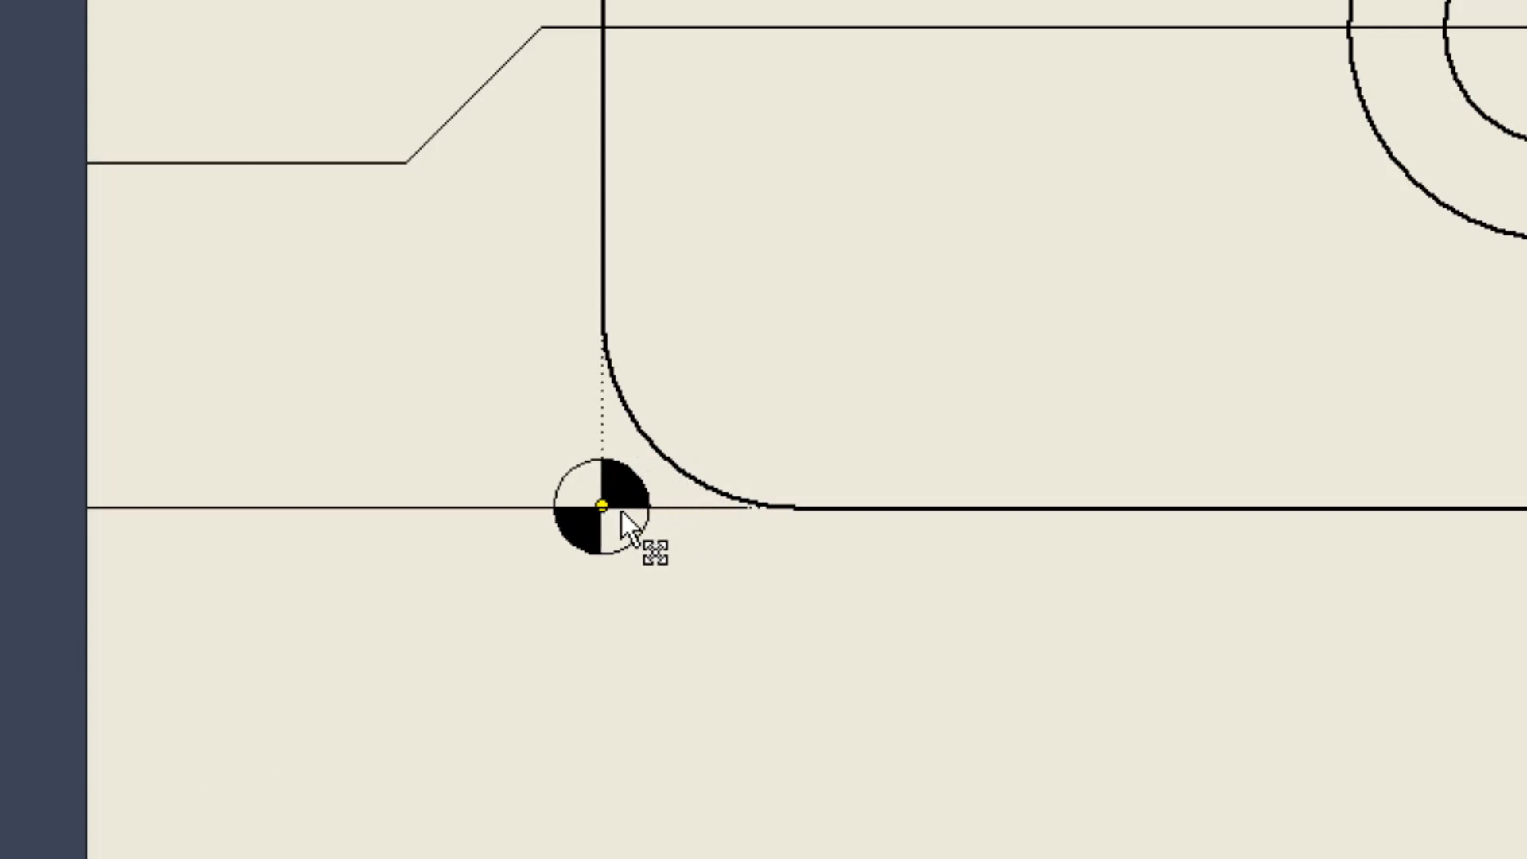
left_click_drag(620, 508, 621, 509)
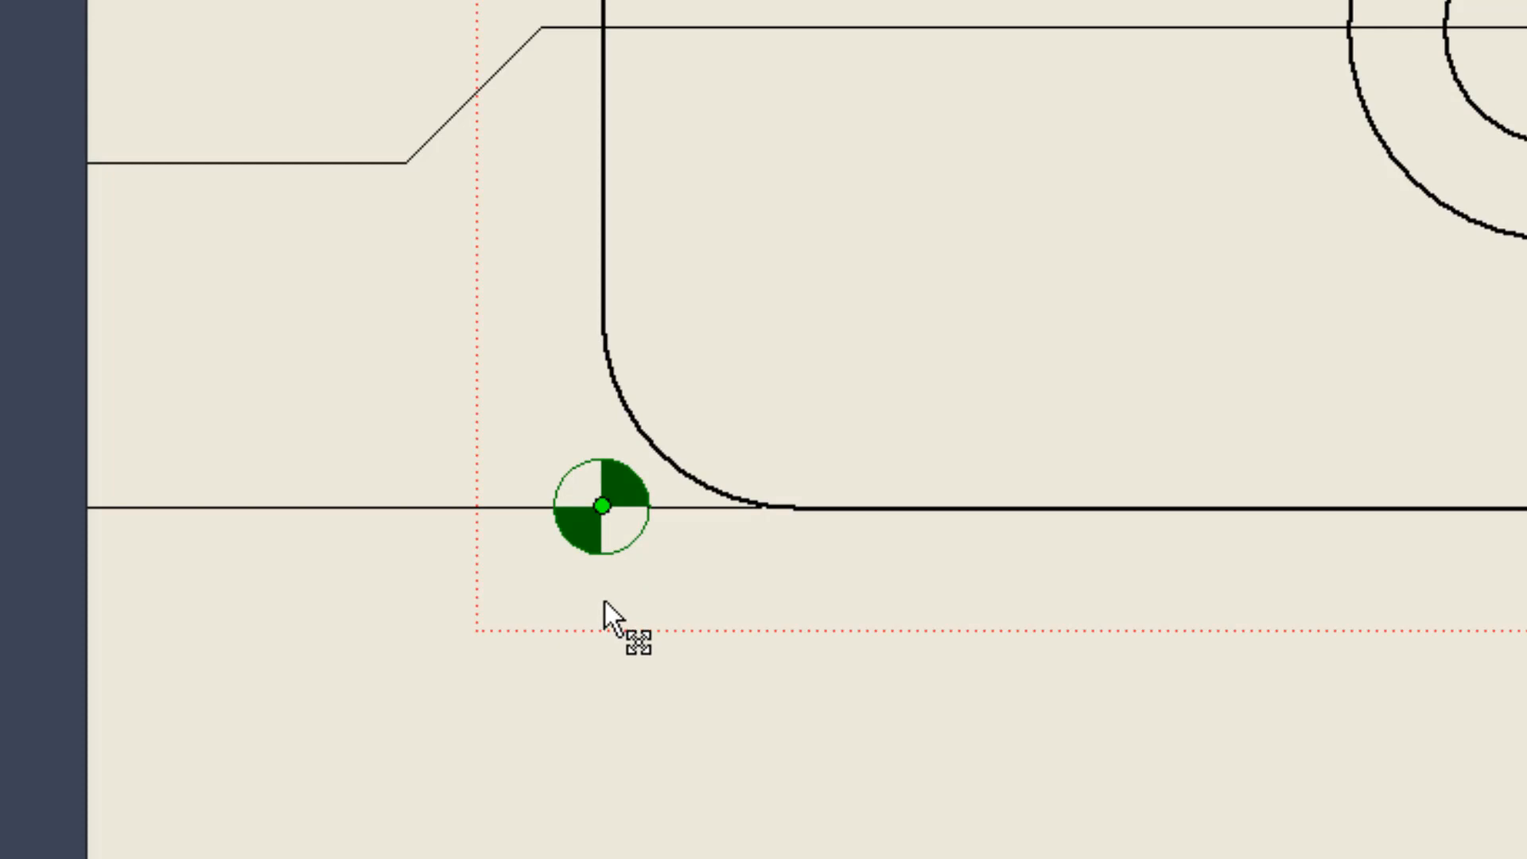
- Check the vertical and horizontal ordinate dimension sets against the relocated origin
left_click(682, 507)
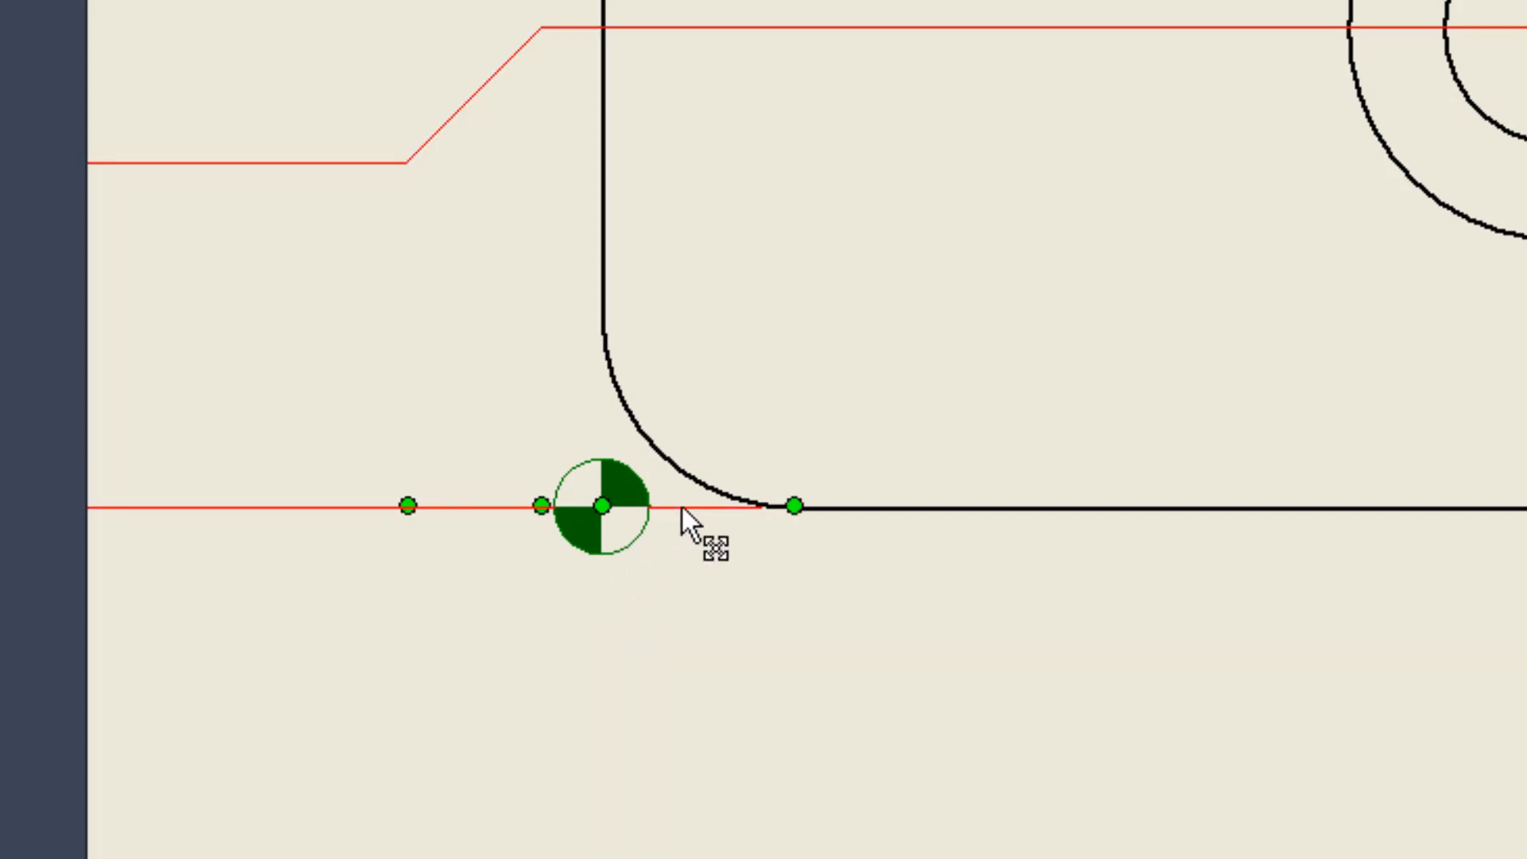
scroll(552, 595, "down", 5)
left_click(352, 676)
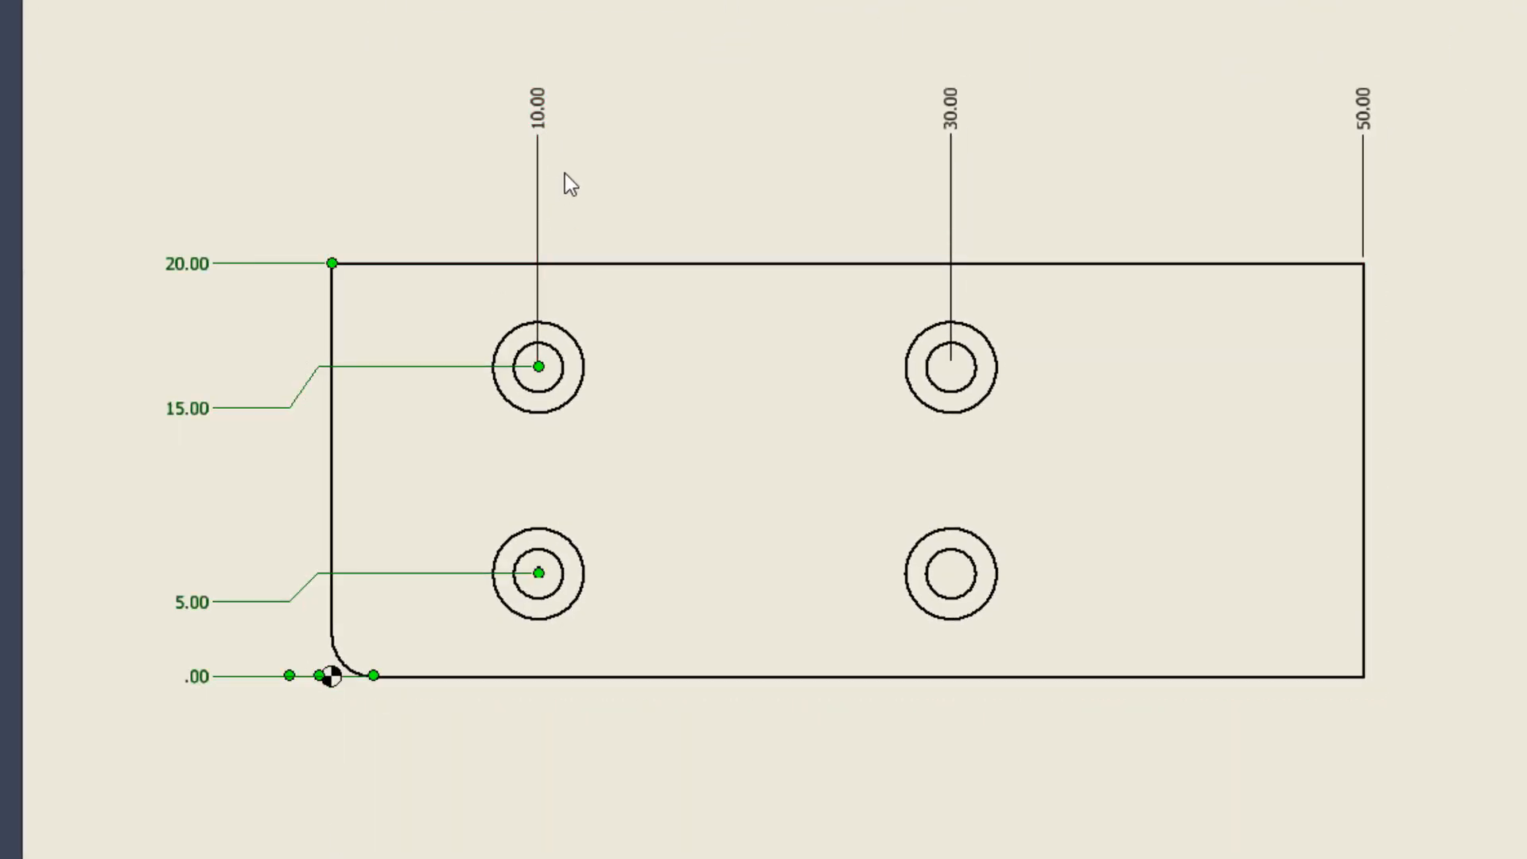
left_click(441, 161)
left_click(540, 139)
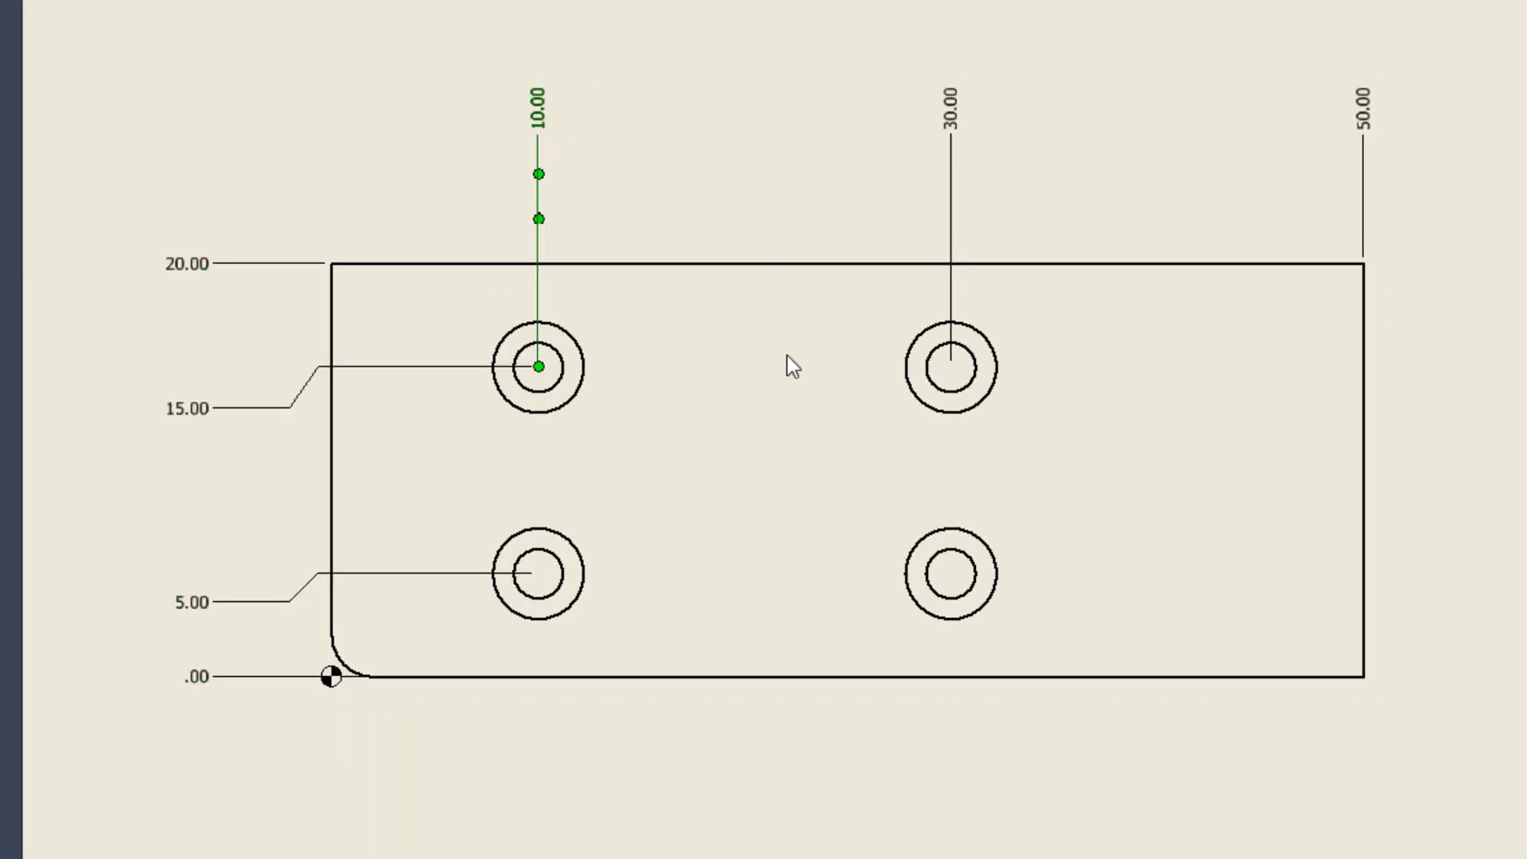
left_click(787, 75)
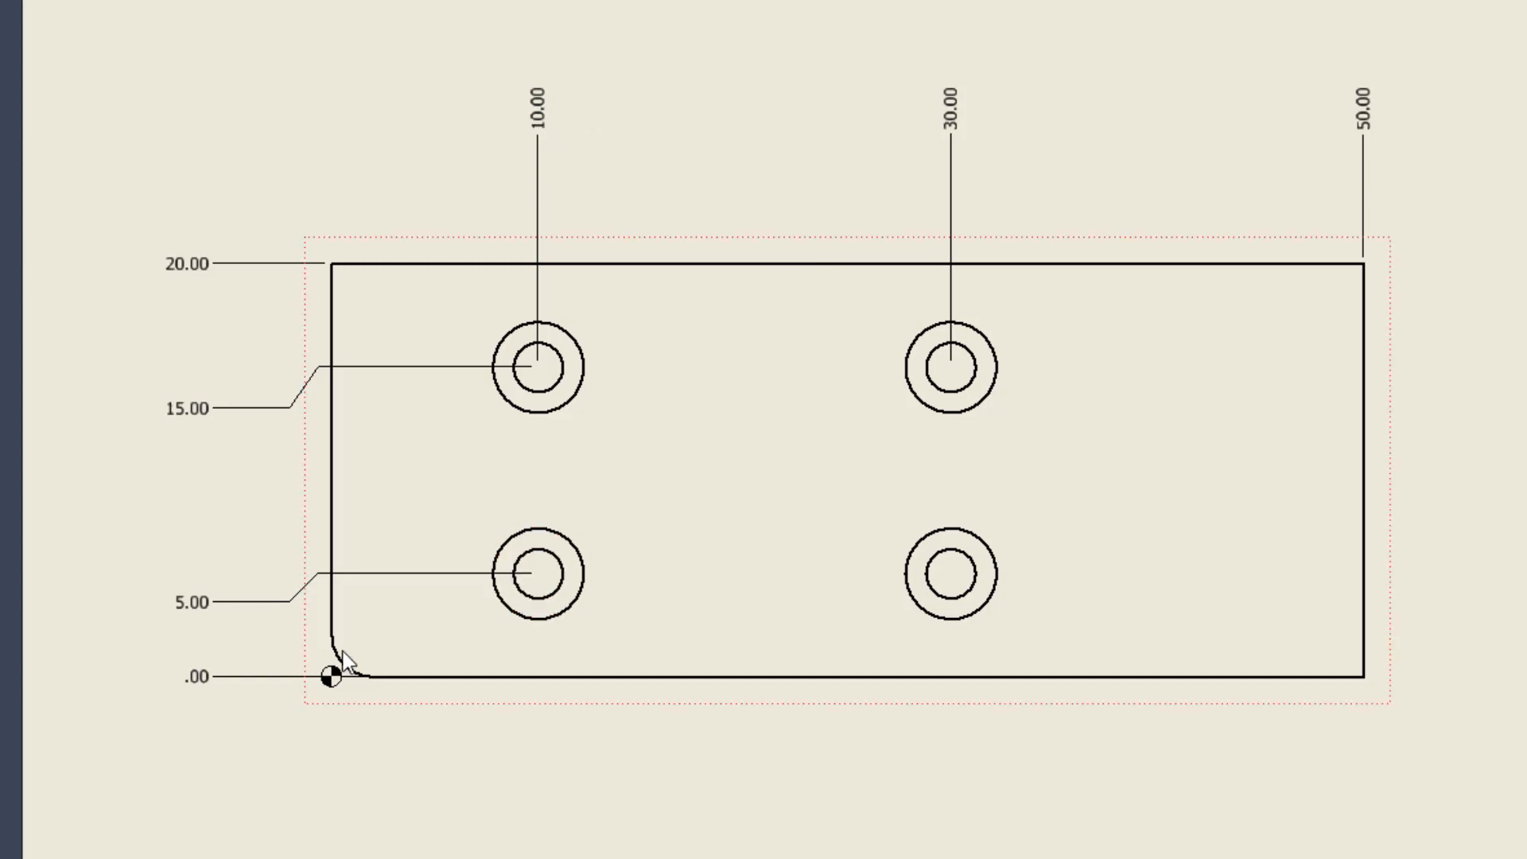
- Identify the corner fillet, switch to the Ordinate Dimensions.ipt part, and set the radius of Fillet2 to 5 mm
scroll(331, 676, "up", 5)
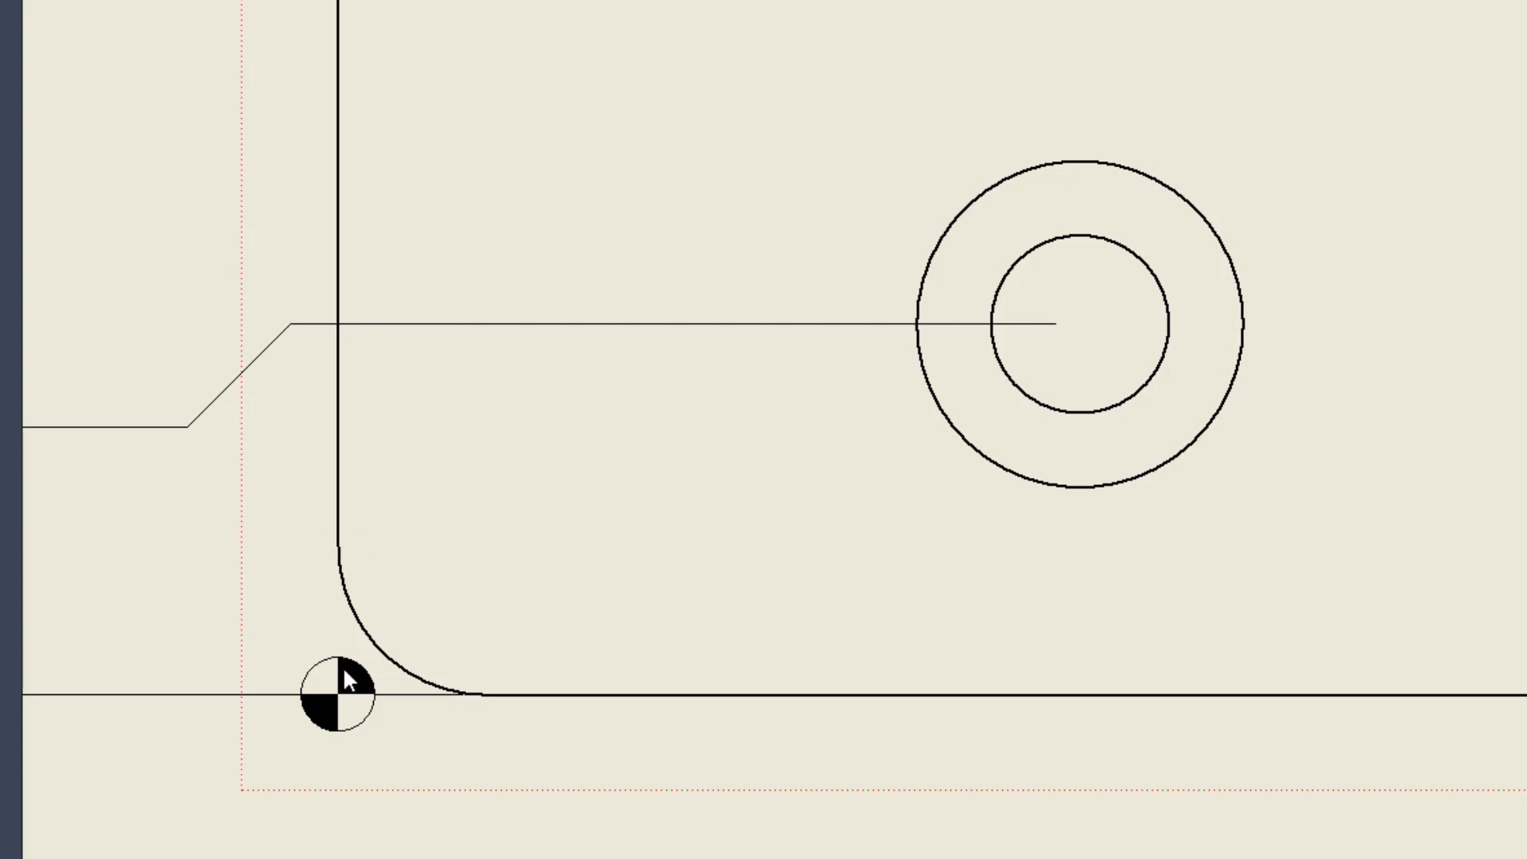
left_click(380, 654)
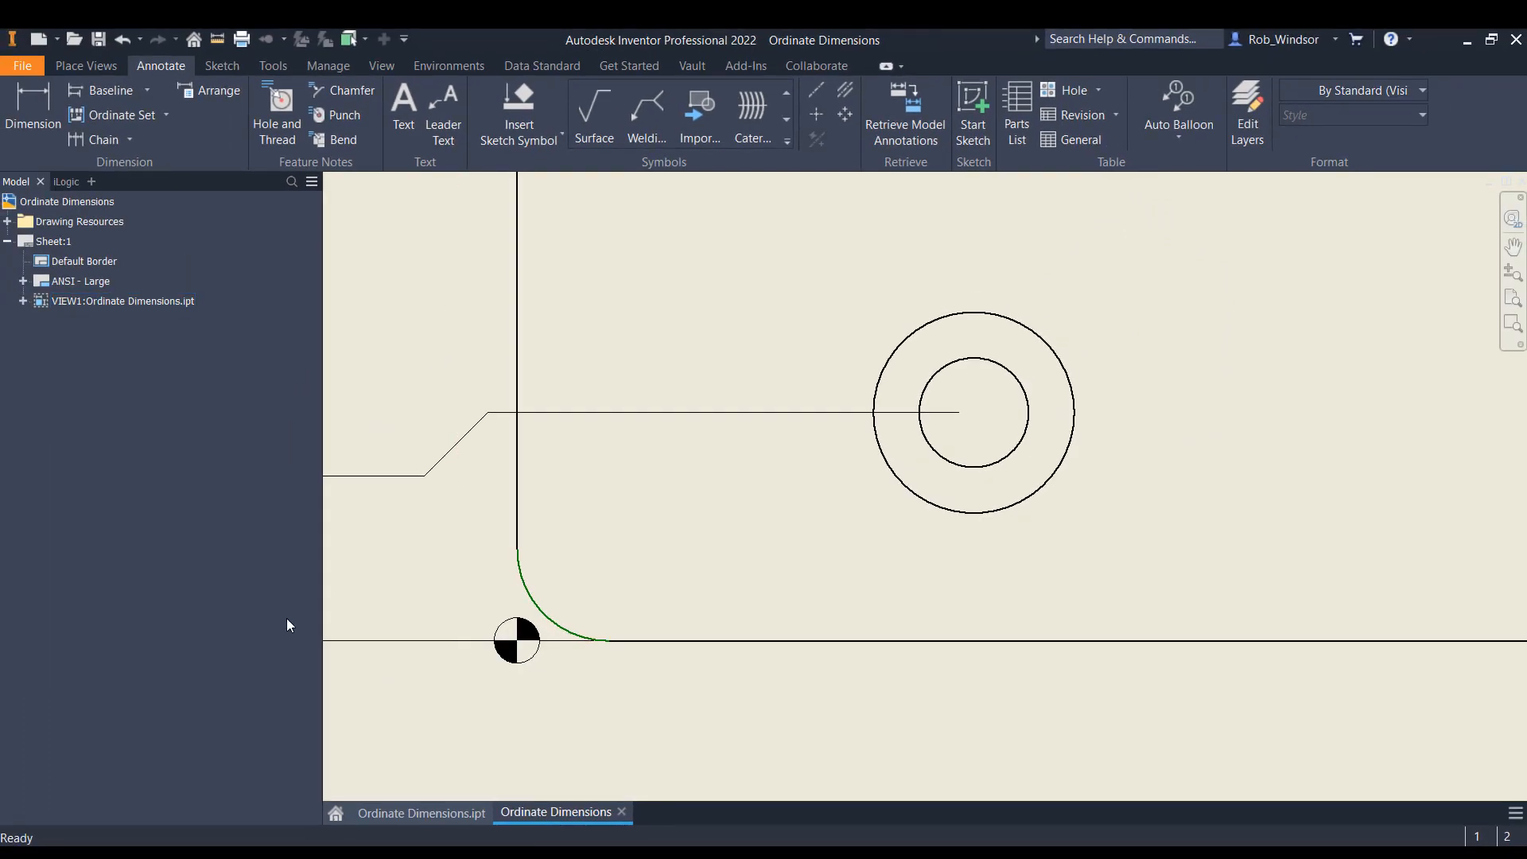
left_click(404, 814)
double_click(49, 500)
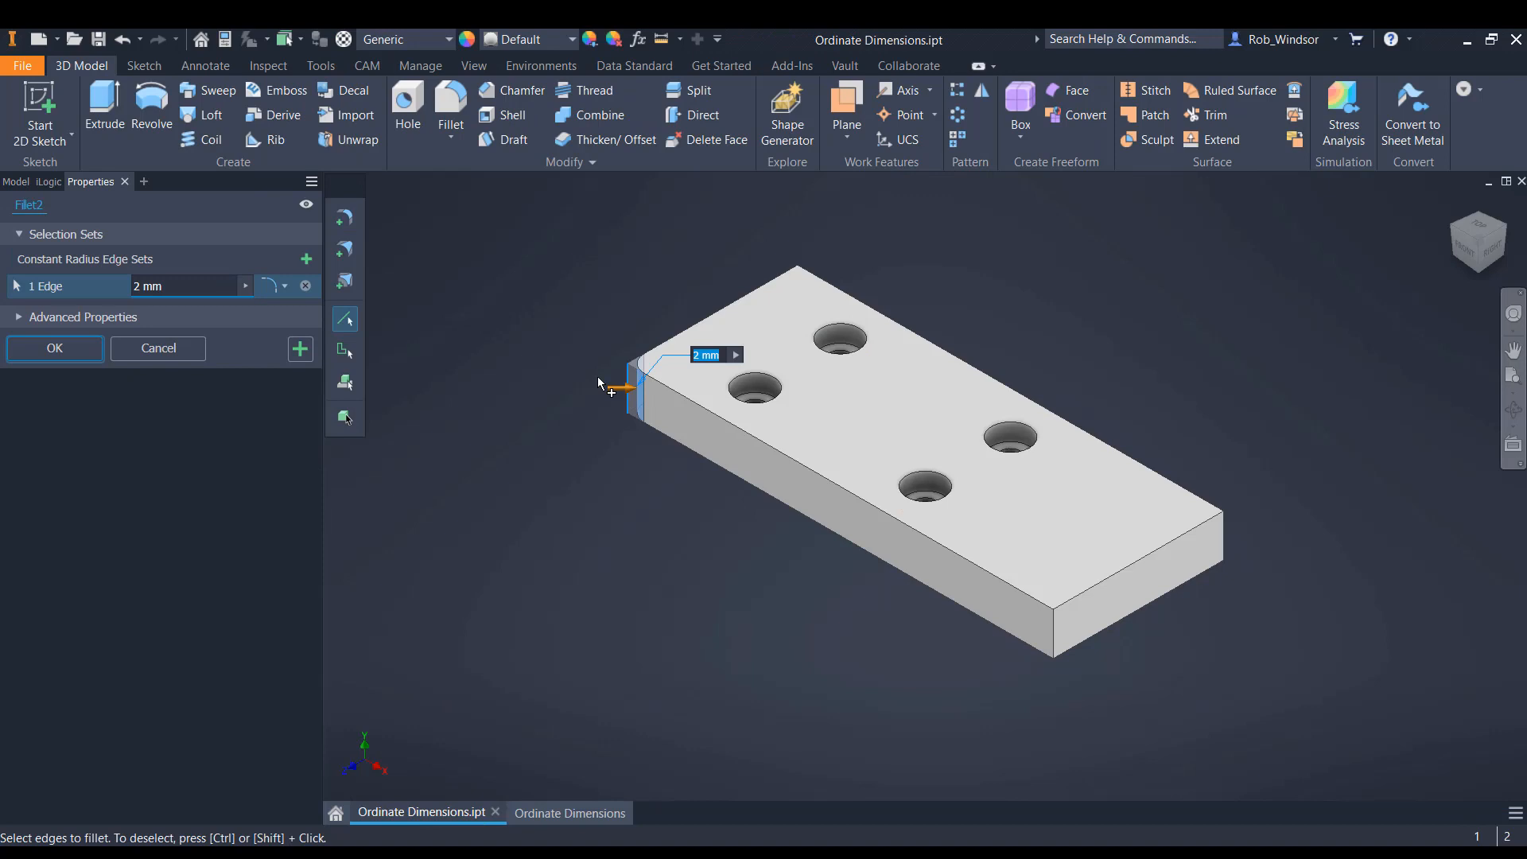
type("5")
key("Return")
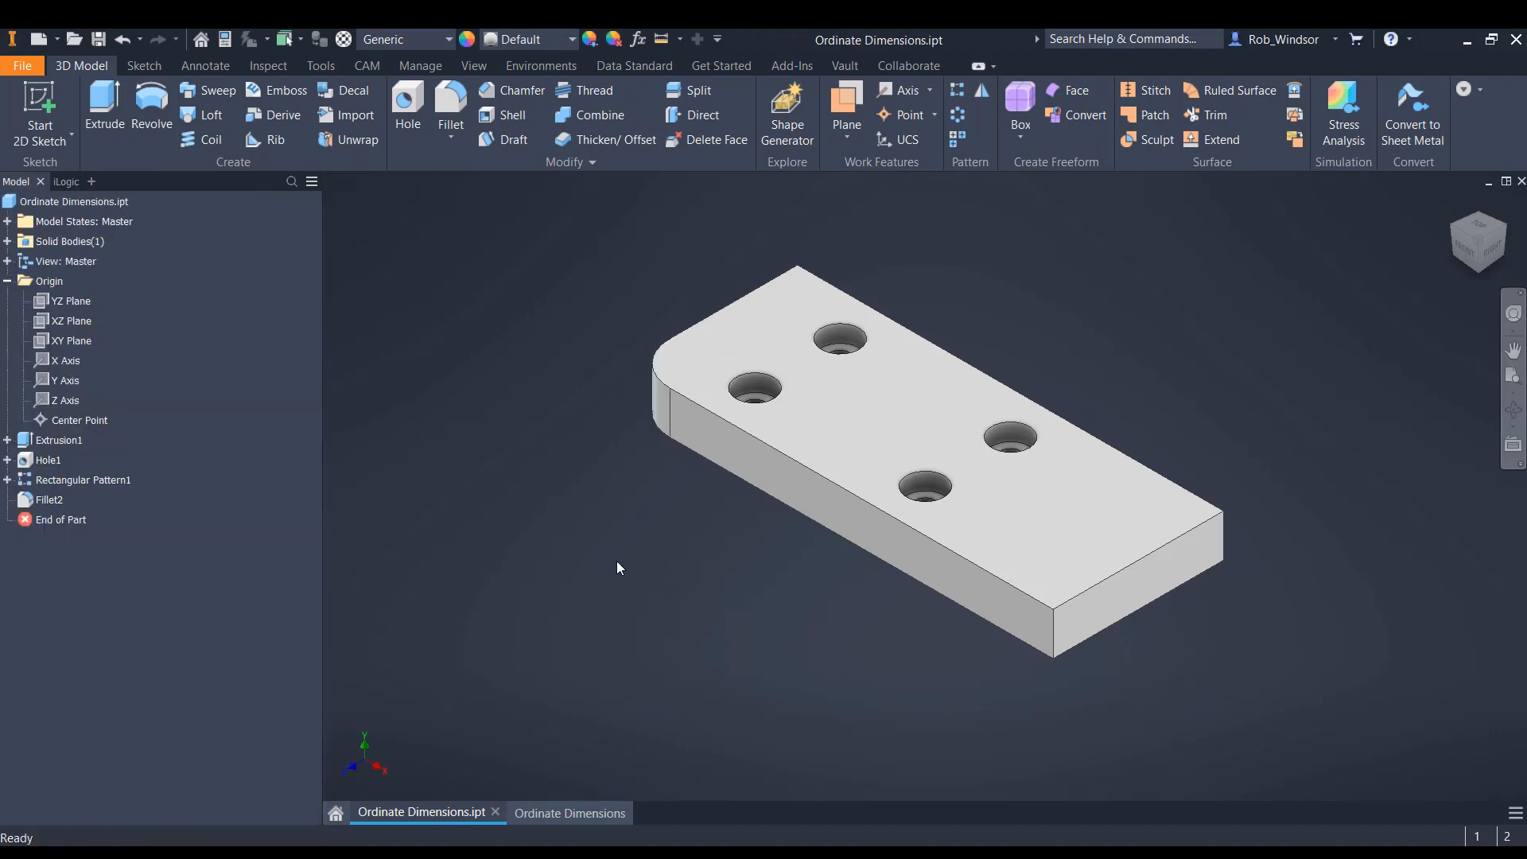
- Return to the drawing and check the origin indicator's position and the ordinate dimensions around the enlarged fillet
left_click(587, 815)
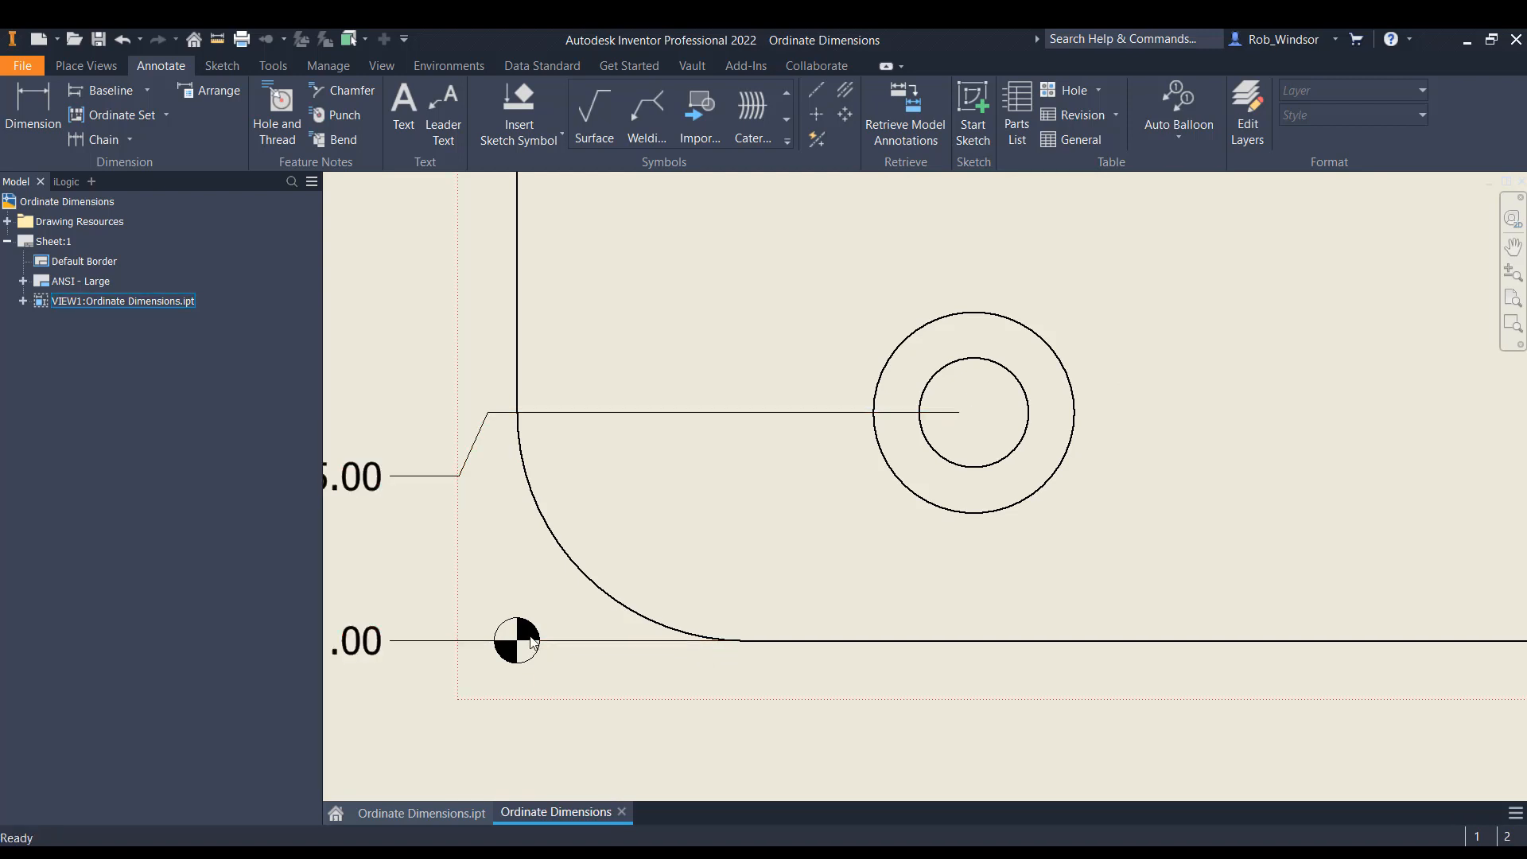
left_click(655, 638)
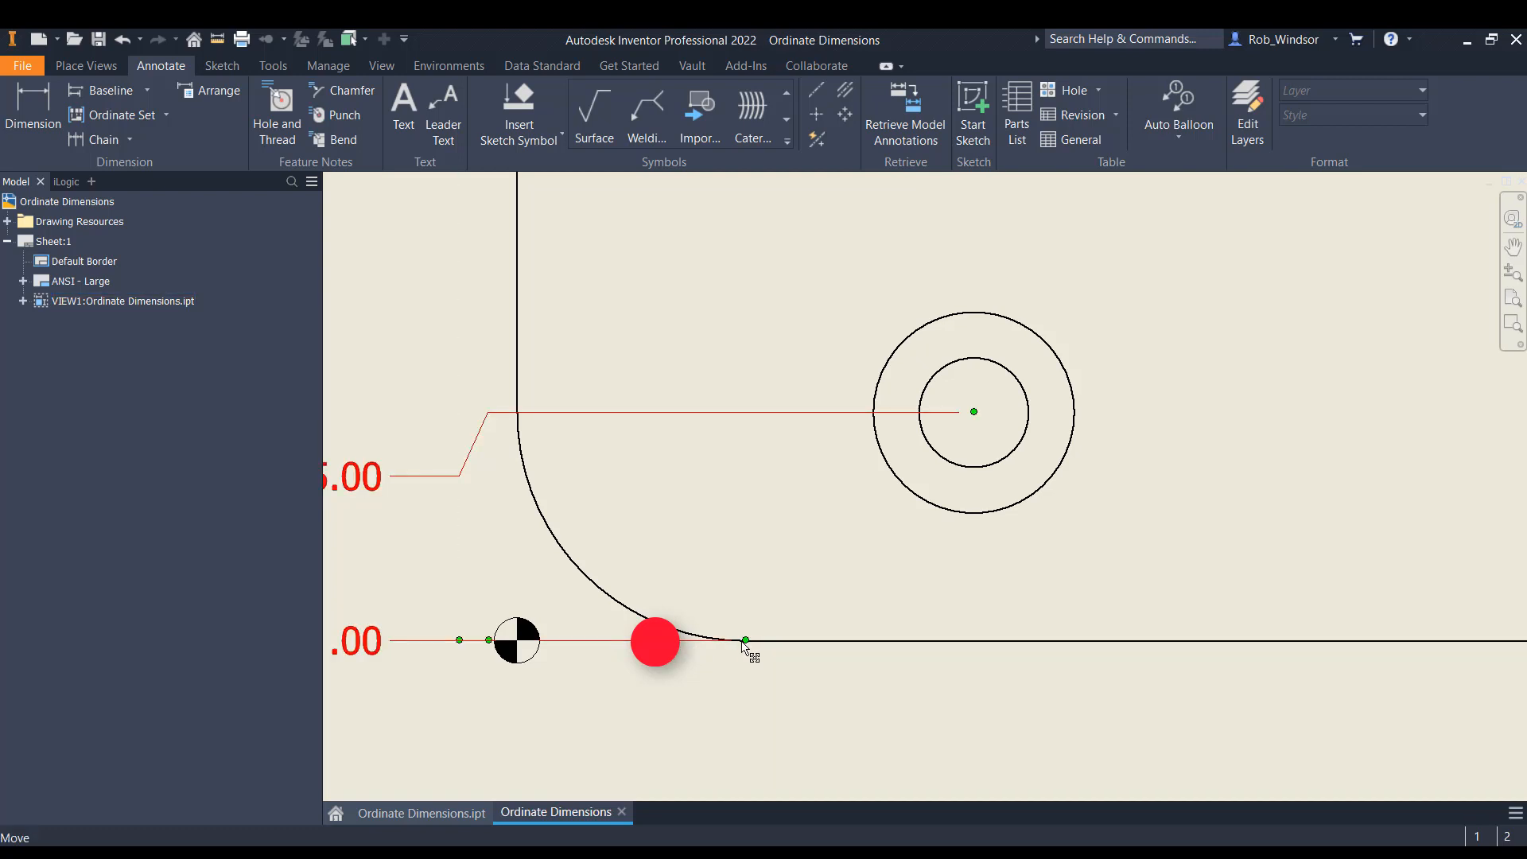
left_click(608, 506)
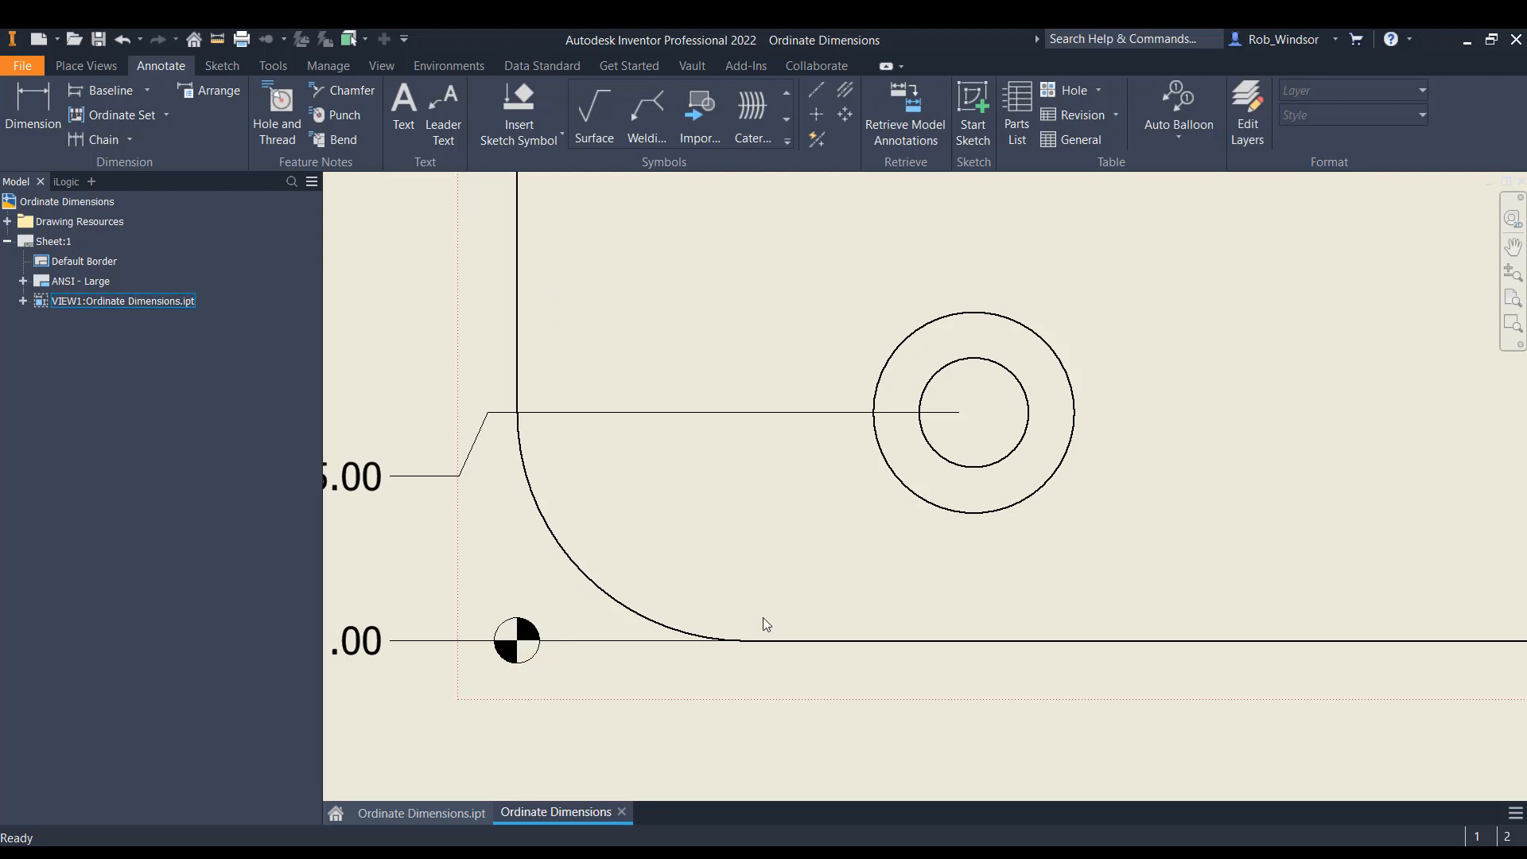
scroll(542, 609, "down", 5)
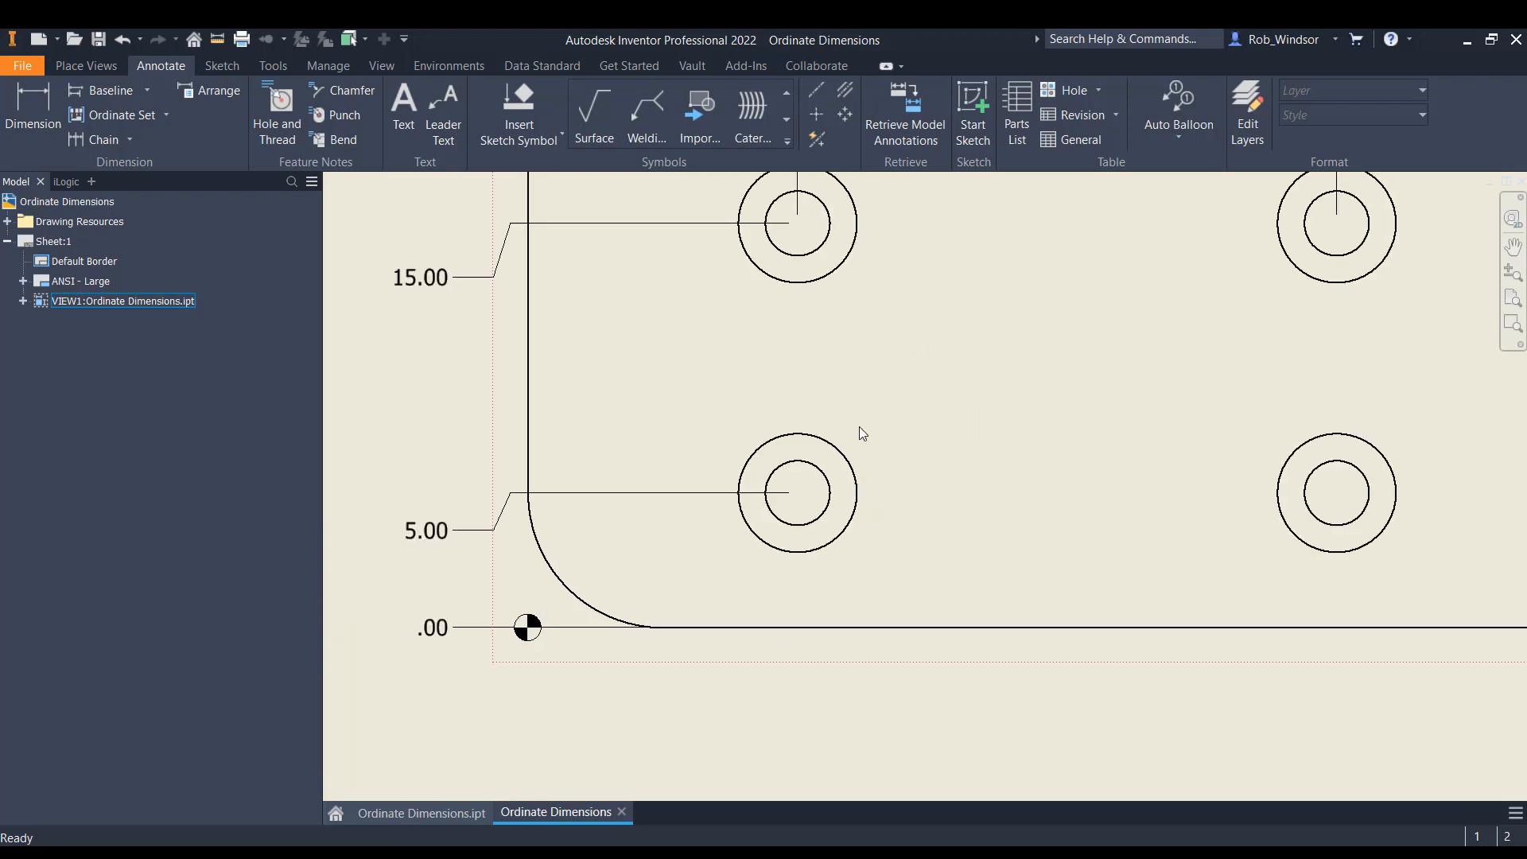
left_click(775, 465)
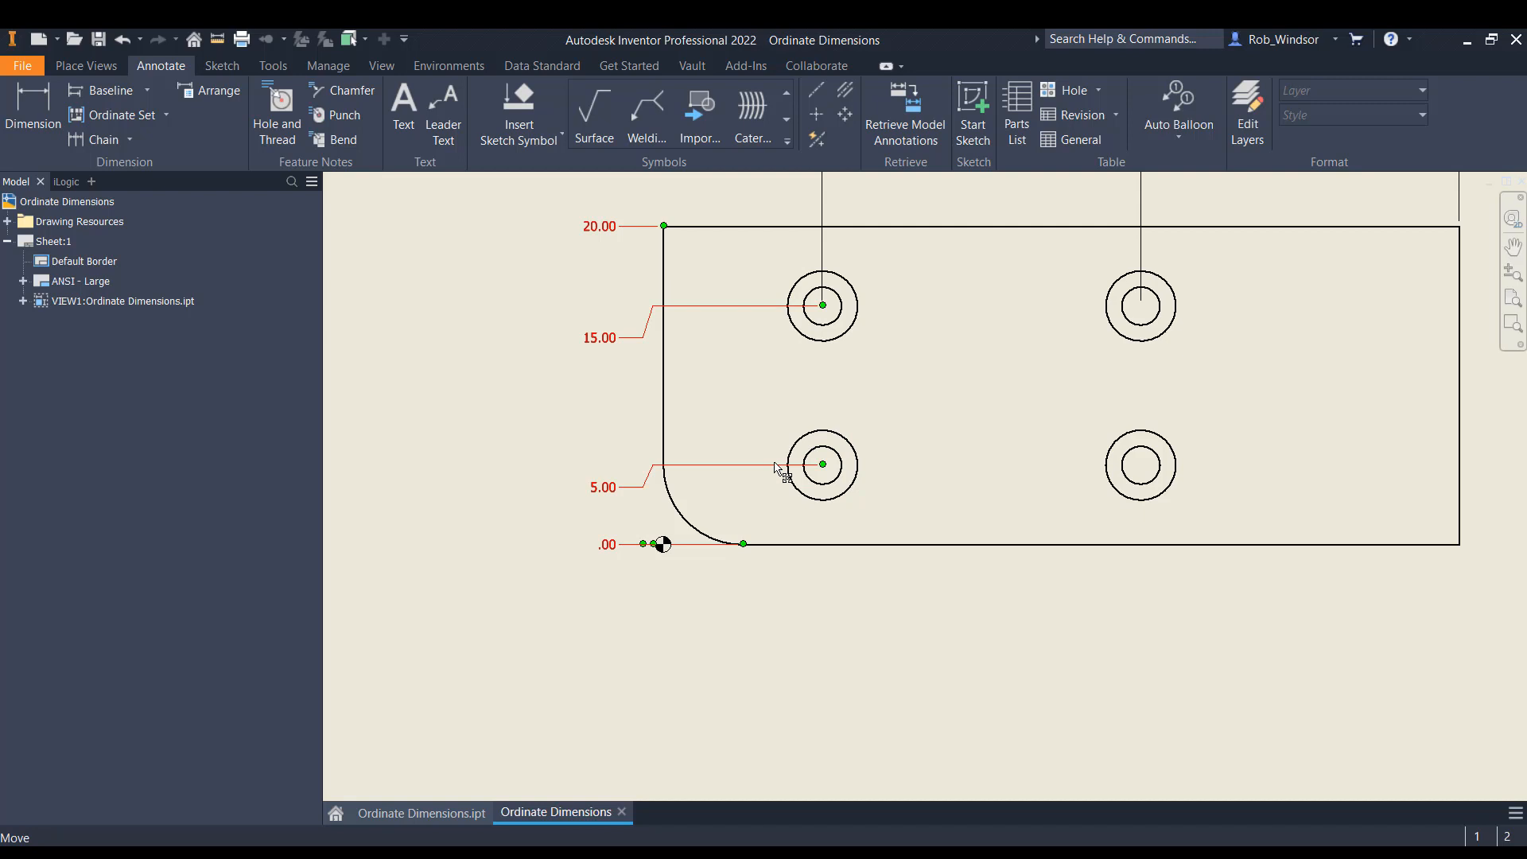
key("Escape")
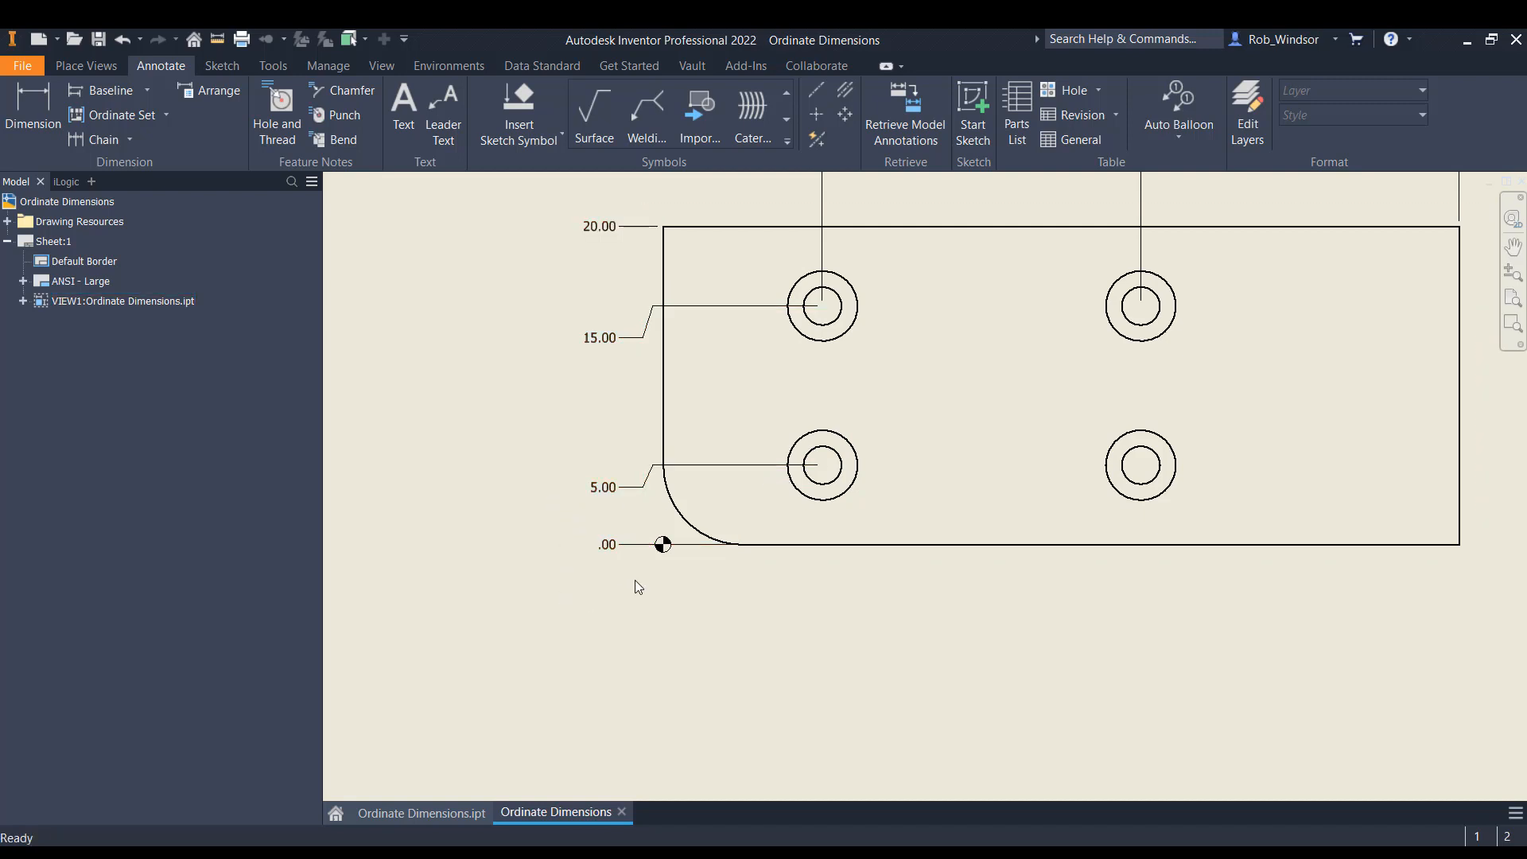
scroll(627, 579, "up", 3)
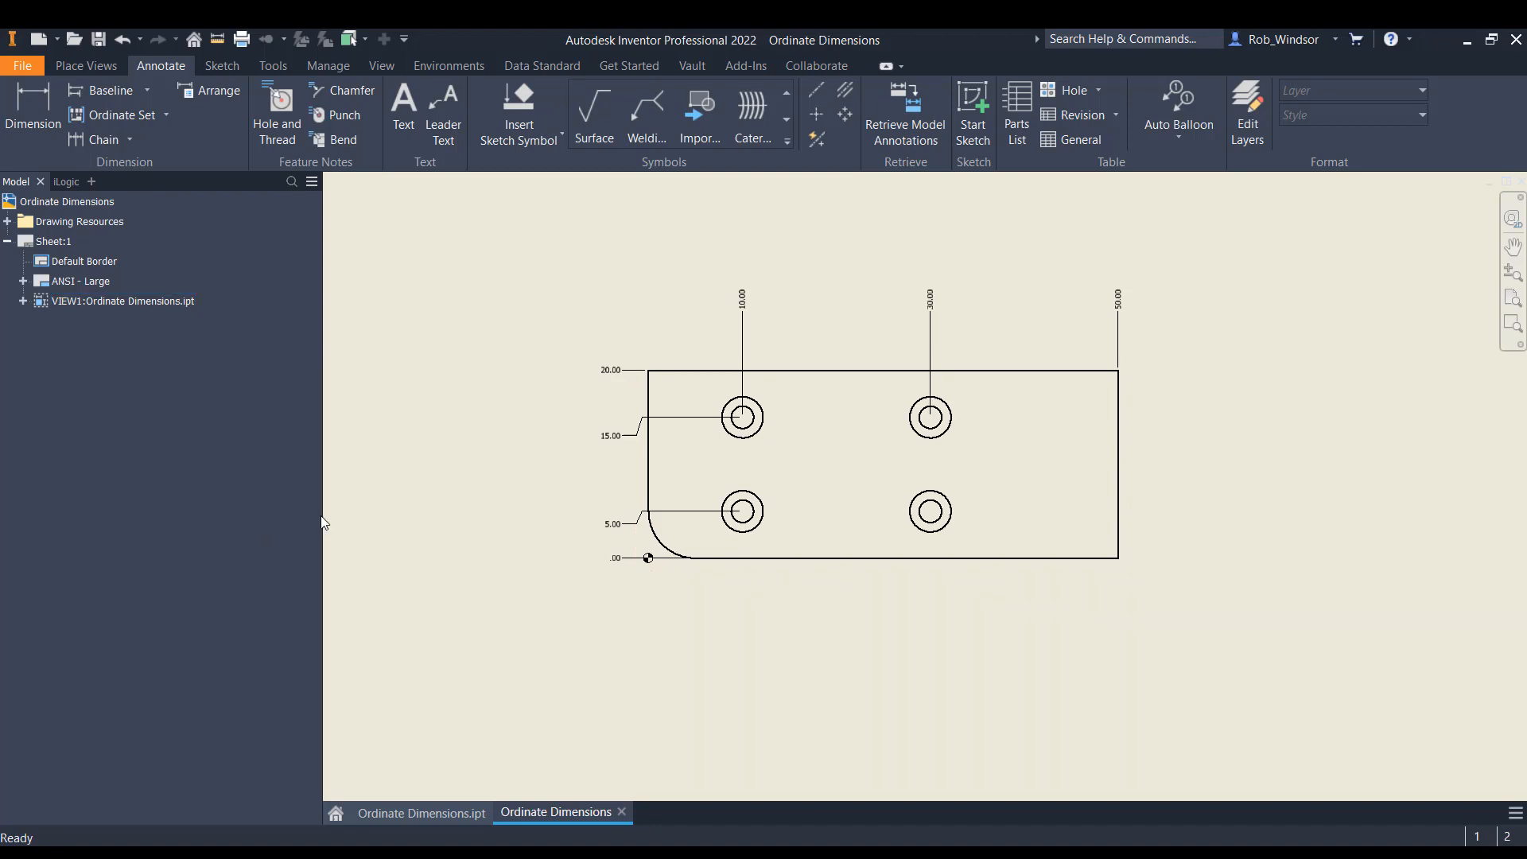
mouse_move(569, 813)
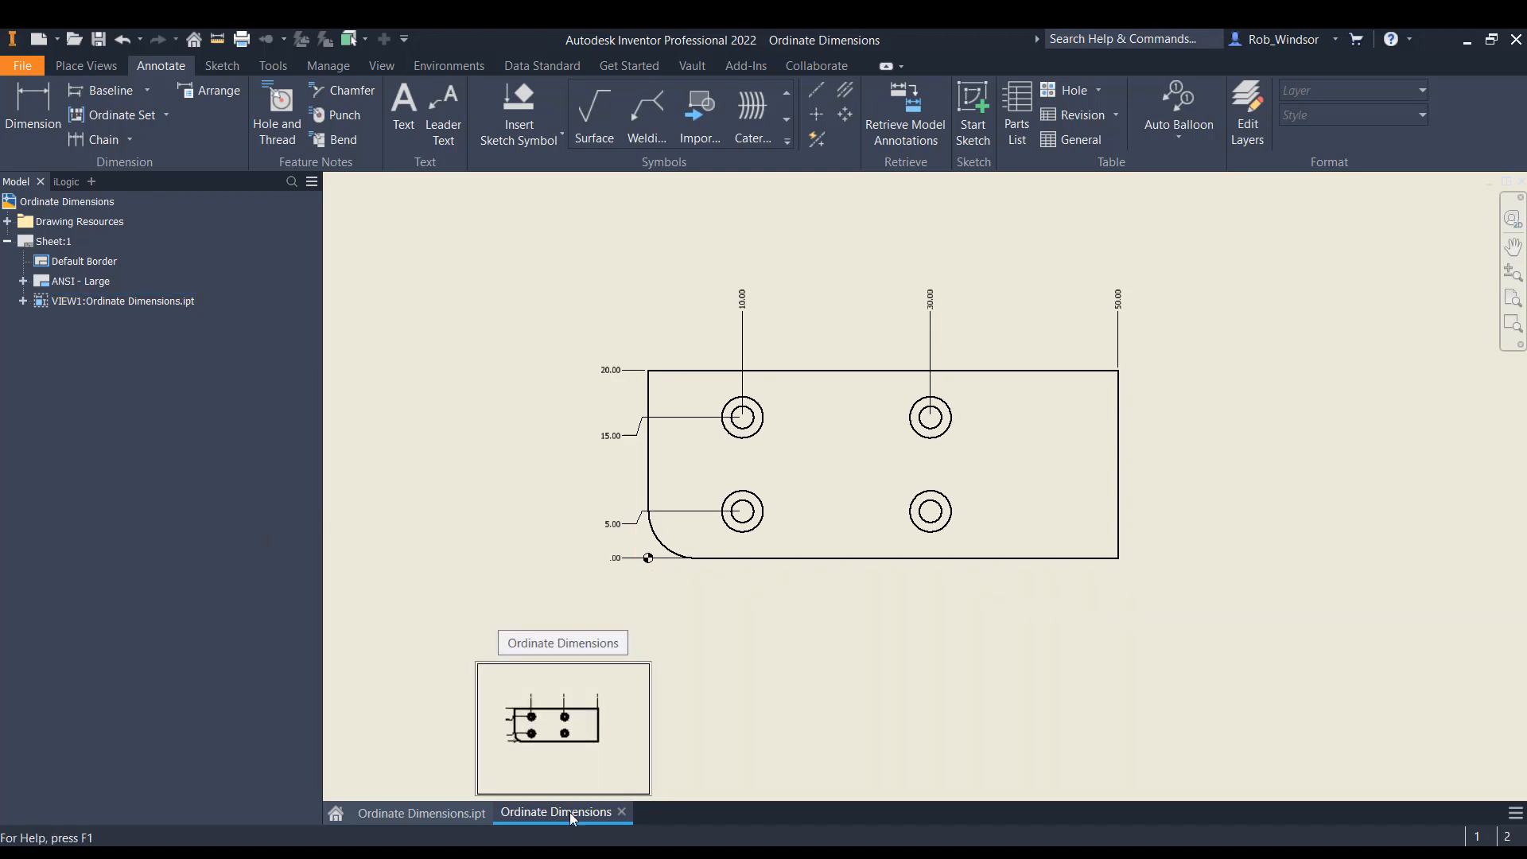